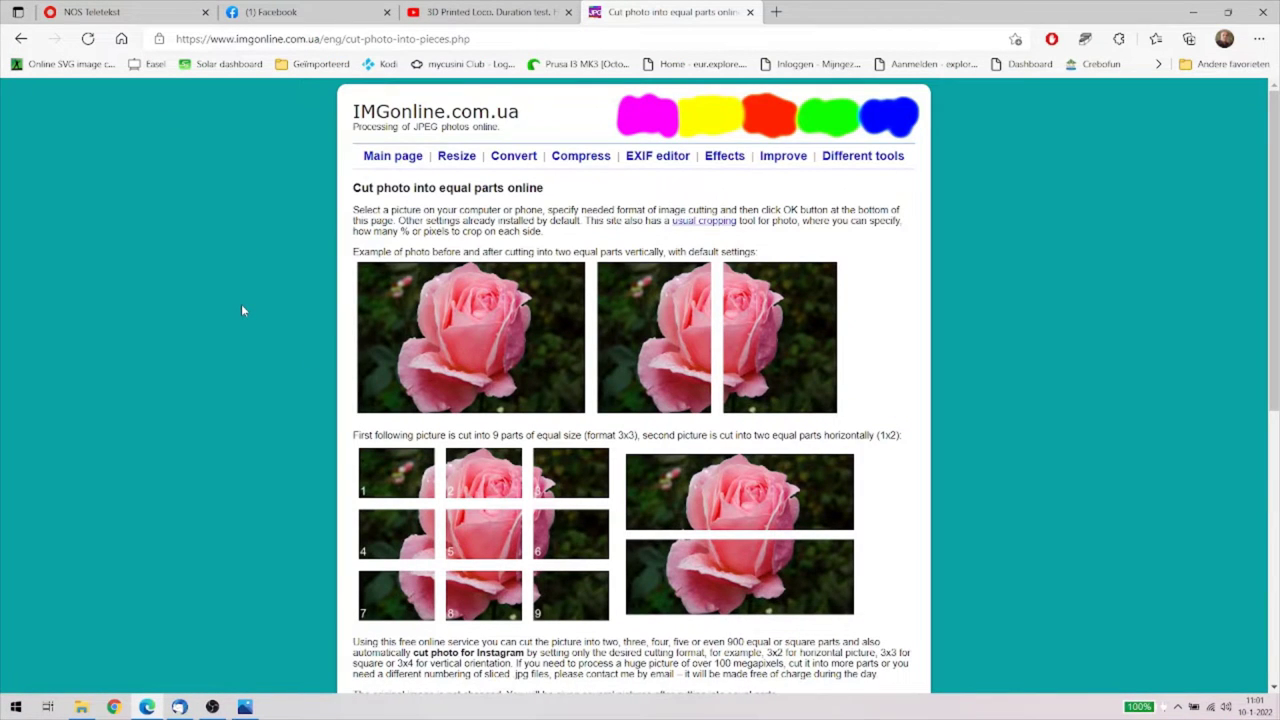
# Choose Arnhem_pentekening2446.png from the Desktop as the image to cut into equal parts.
pyautogui.scroll(-4, 241, 310)
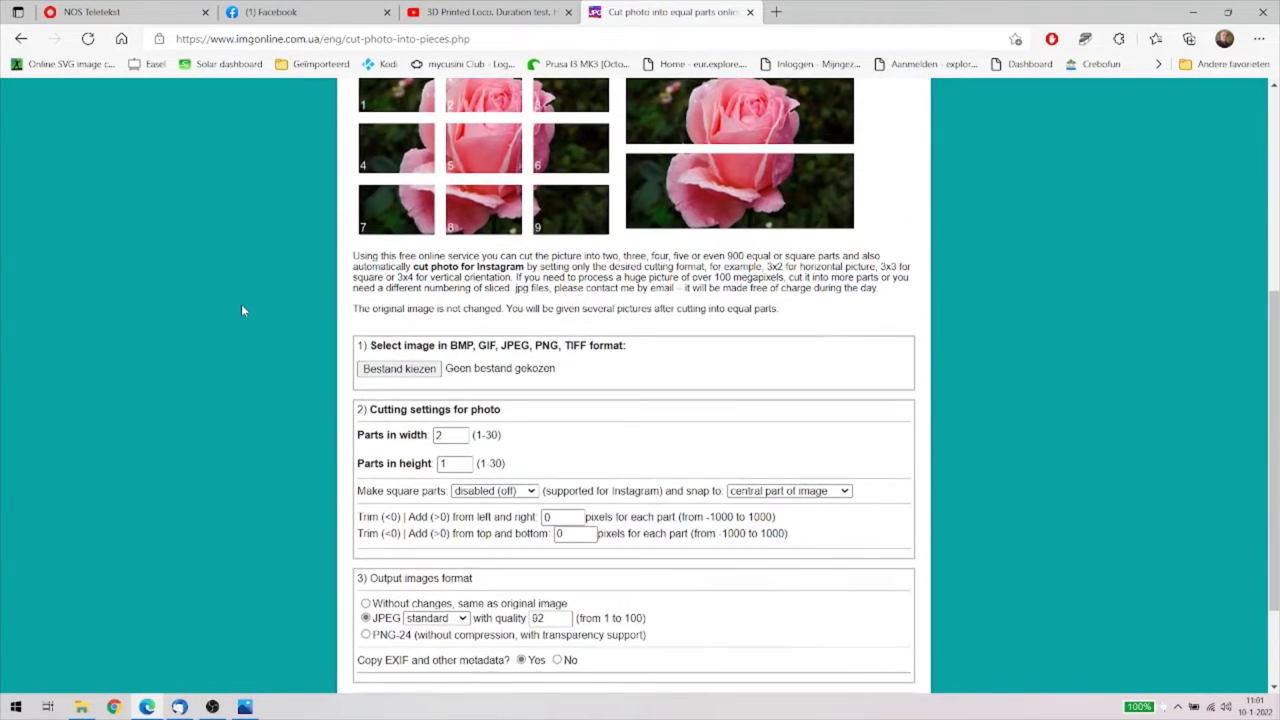
pyautogui.click(398, 370)
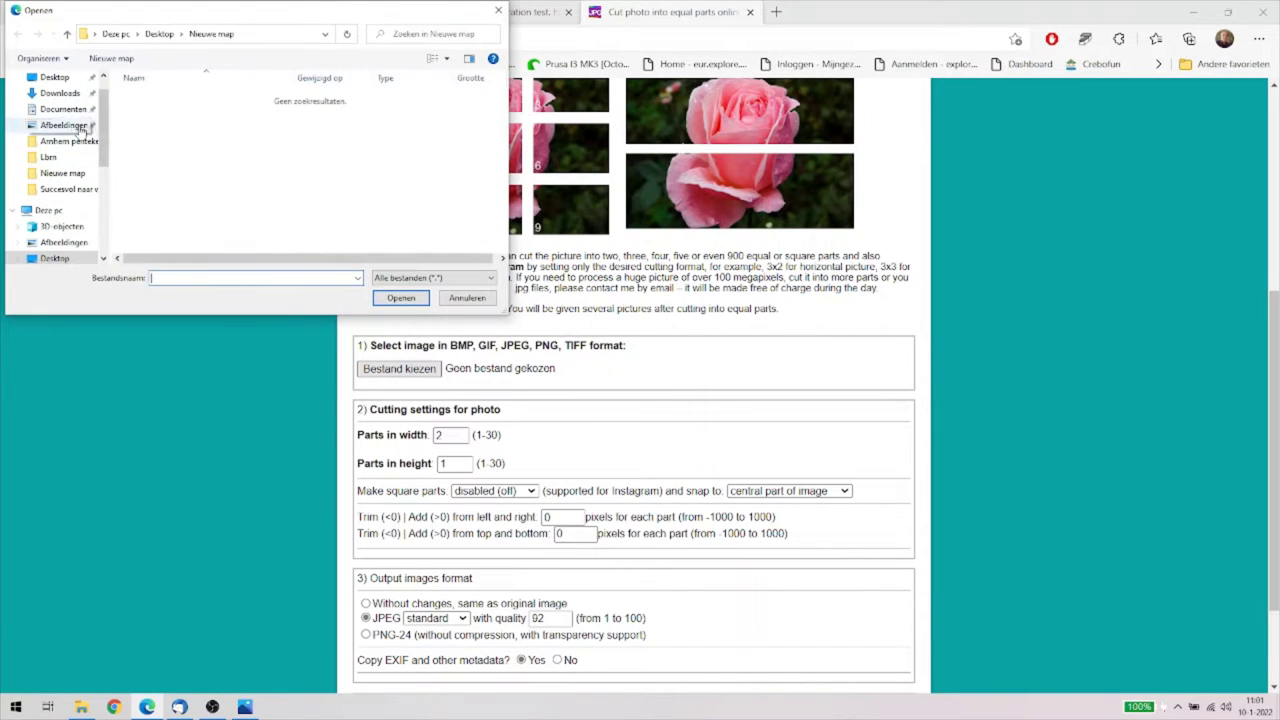
pyautogui.click(58, 78)
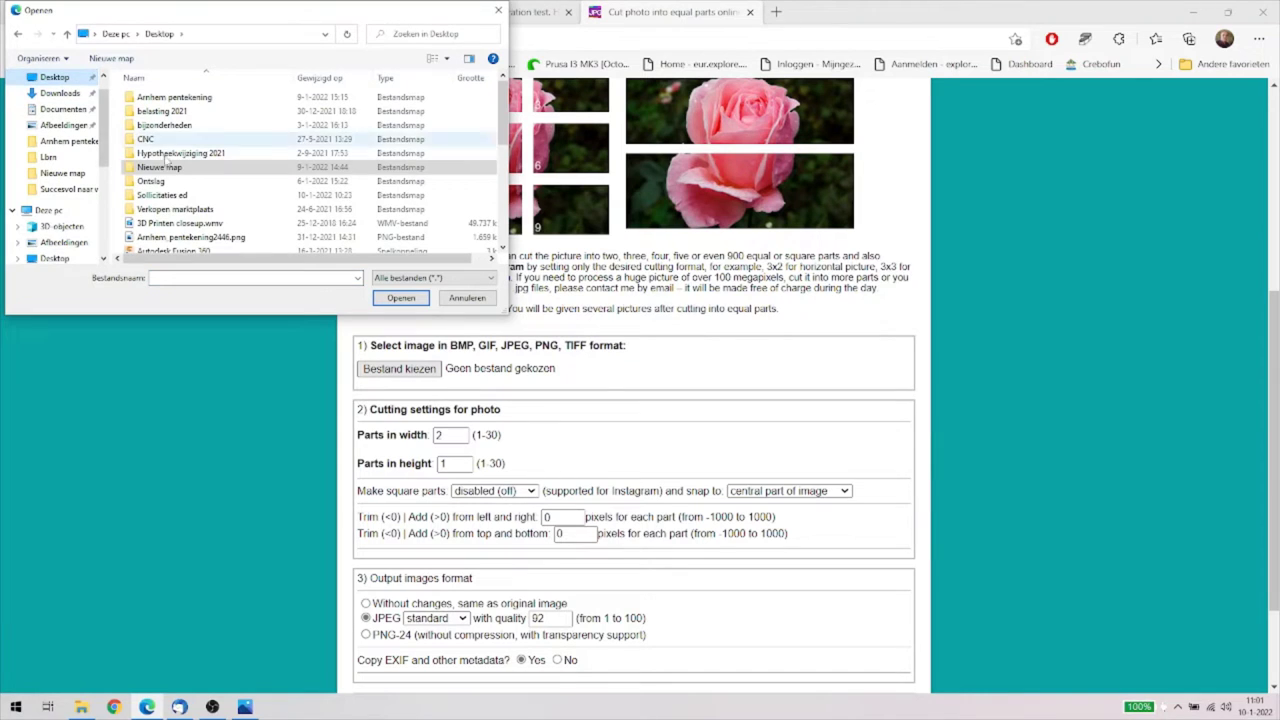
pyautogui.doubleClick(192, 238)
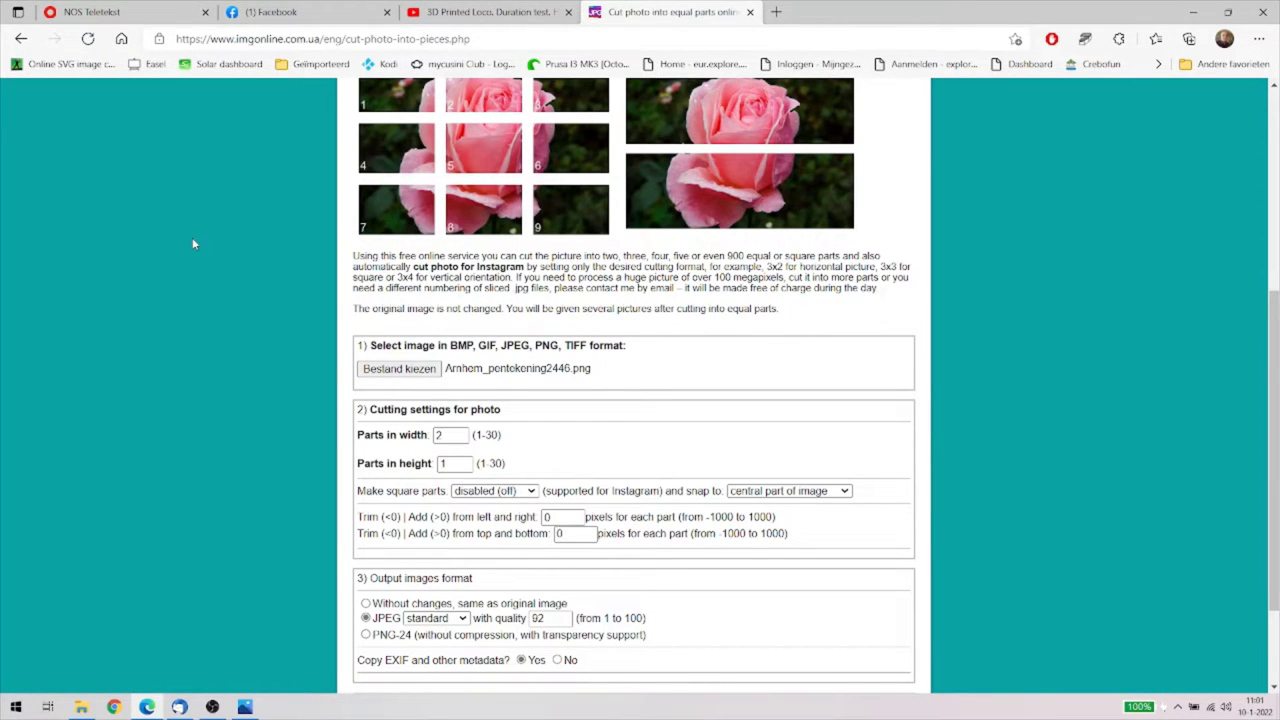
# Set the cut to 3 parts in width and 2 parts in height, and enable square parts.
pyautogui.doubleClick(452, 436)
pyautogui.write('3')
pyautogui.doubleClick(450, 463)
pyautogui.press('BackSpace')
pyautogui.write('2')
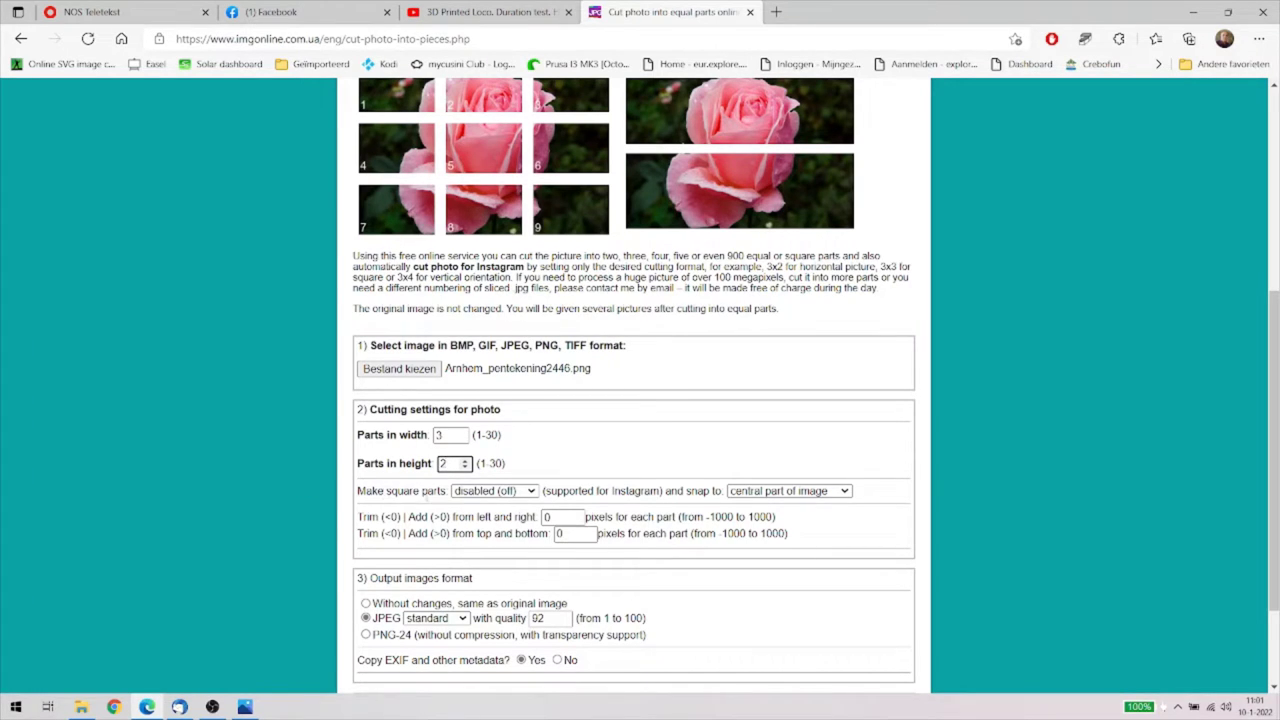
pyautogui.click(536, 491)
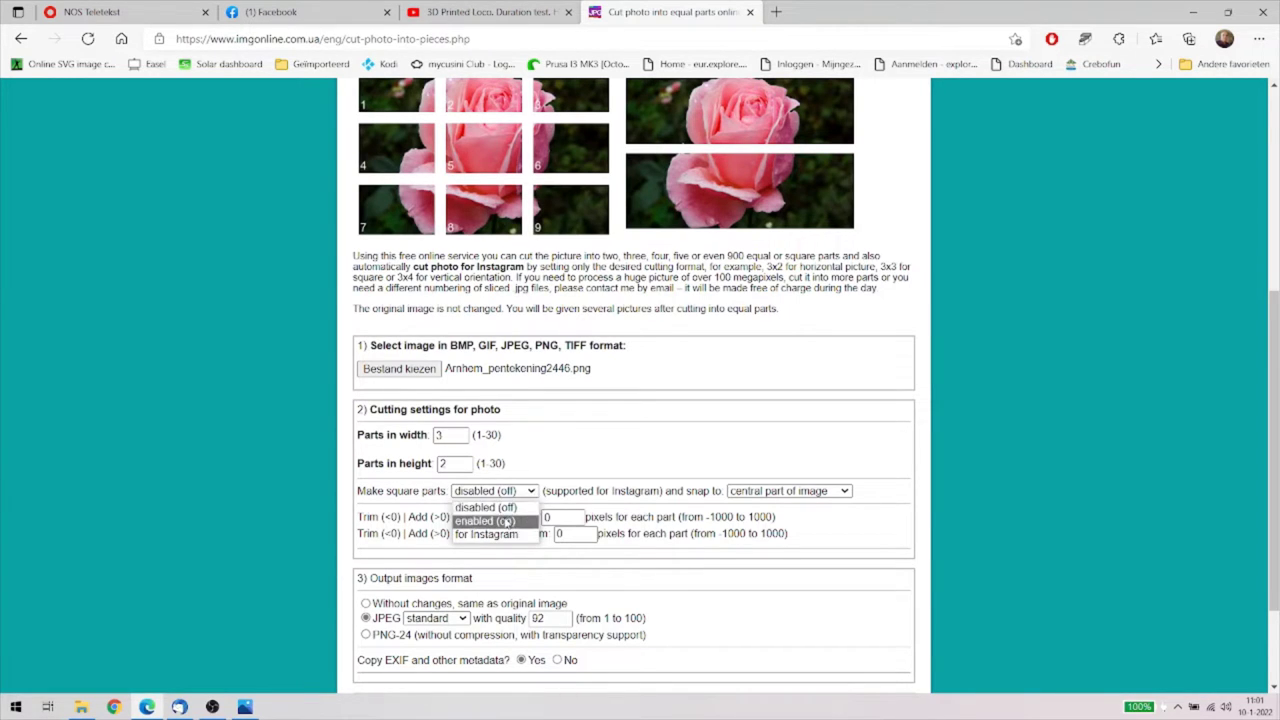
pyautogui.click(507, 522)
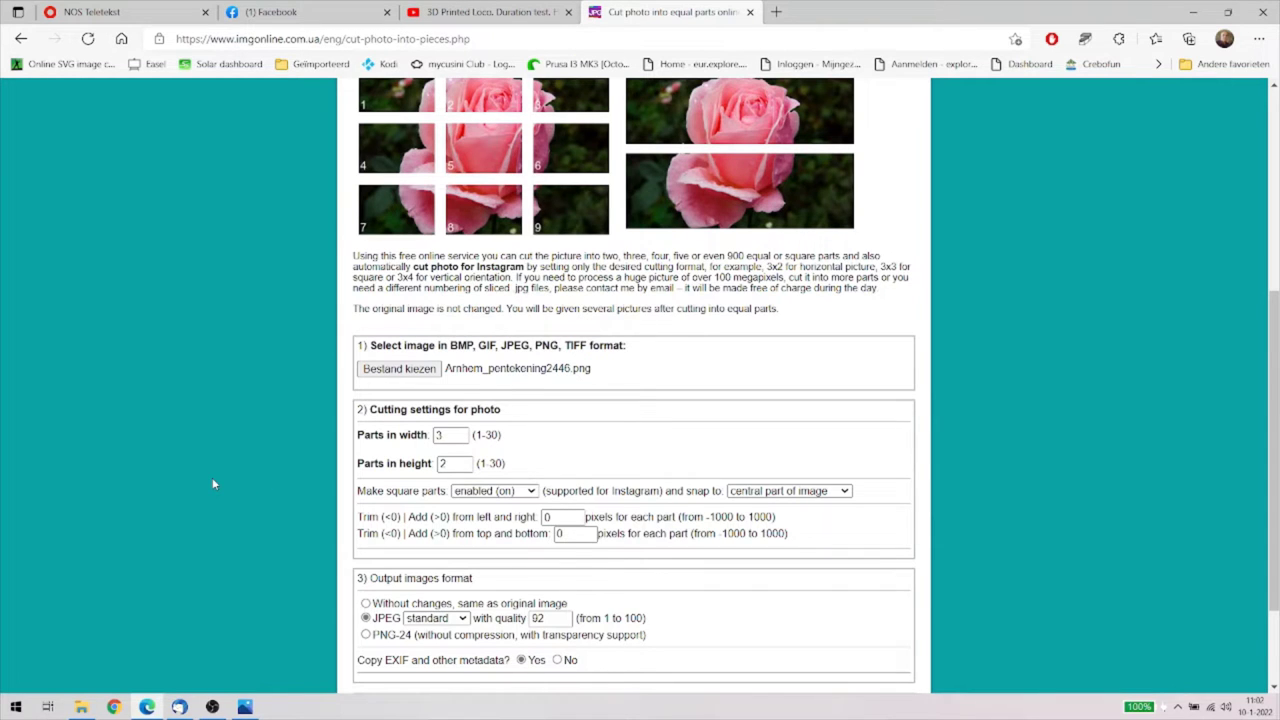
# Set the output format to PNG-24 and turn off copying of EXIF and other metadata.
pyautogui.scroll(-2, 213, 483)
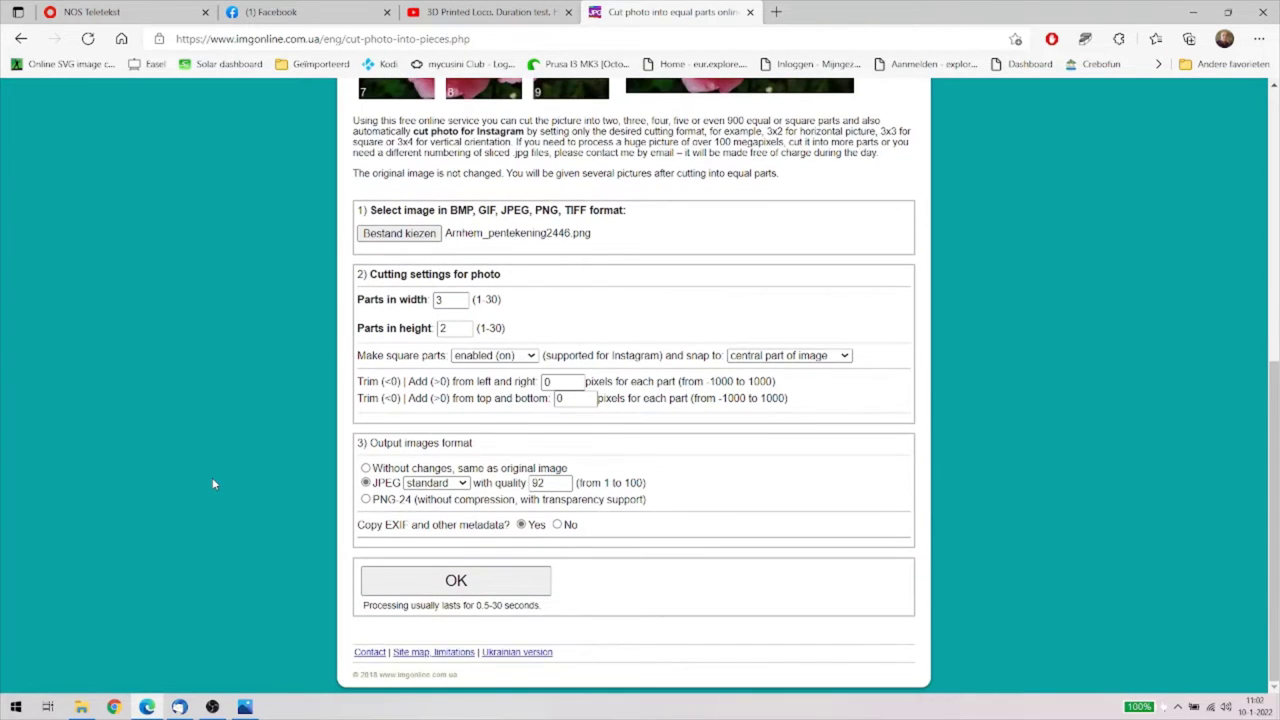
pyautogui.click(366, 502)
pyautogui.click(557, 525)
# Switch to the Arnhem pentekening folder in File Explorer to view the cut image parts.
pyautogui.moveTo(86, 708)
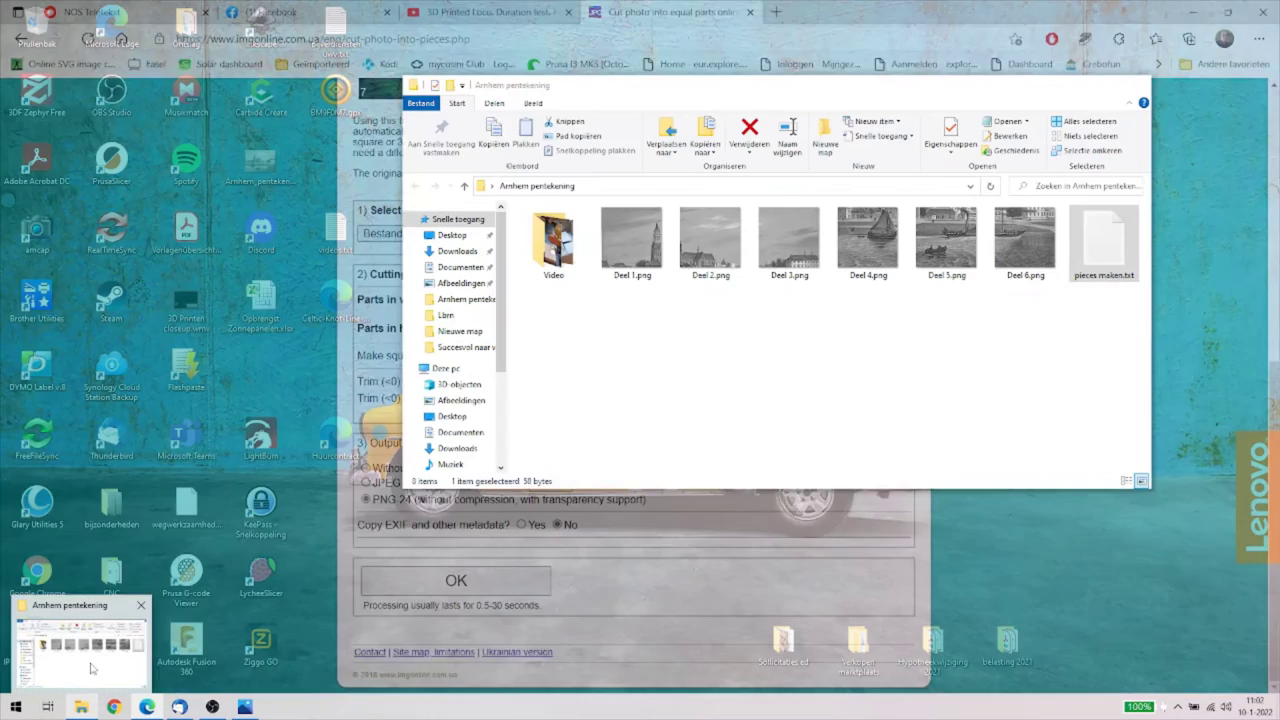
pyautogui.click(90, 662)
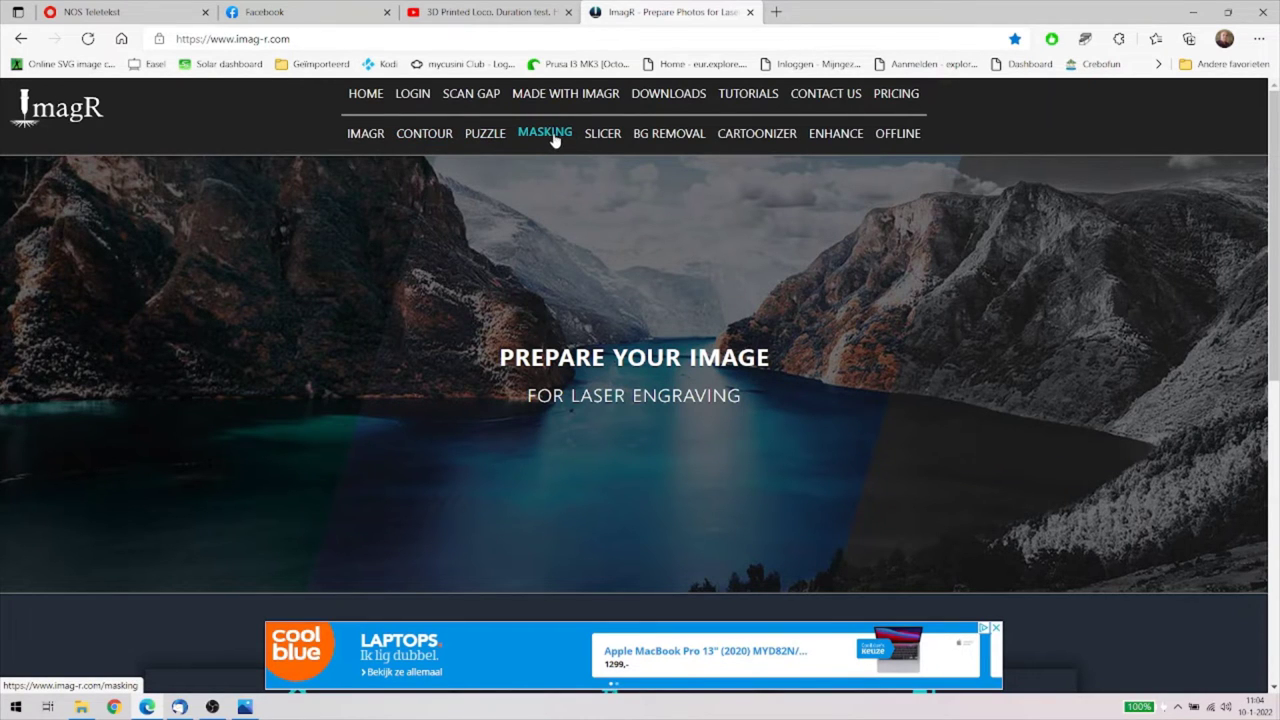
# Open the ImagR editor and upload Deel 1.png from the Arnhem pentekening folder.
pyautogui.click(368, 144)
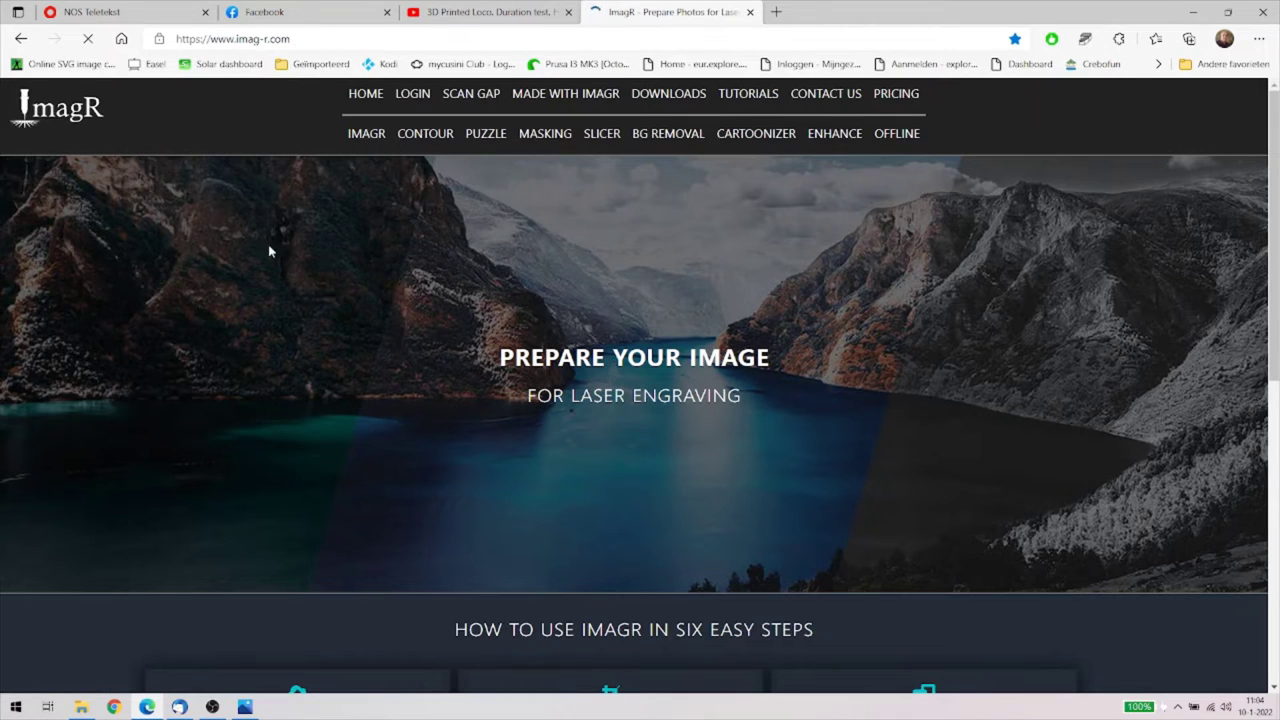
pyautogui.scroll(-3, 181, 323)
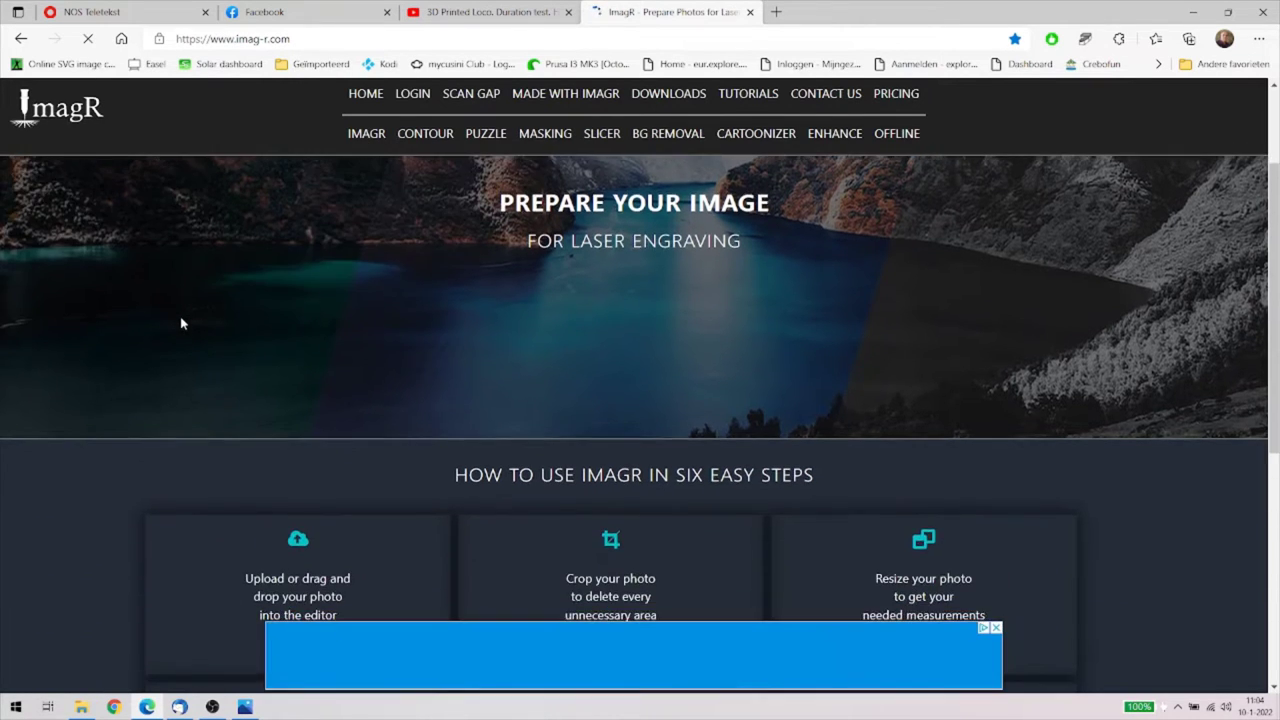
pyautogui.scroll(-4, 181, 323)
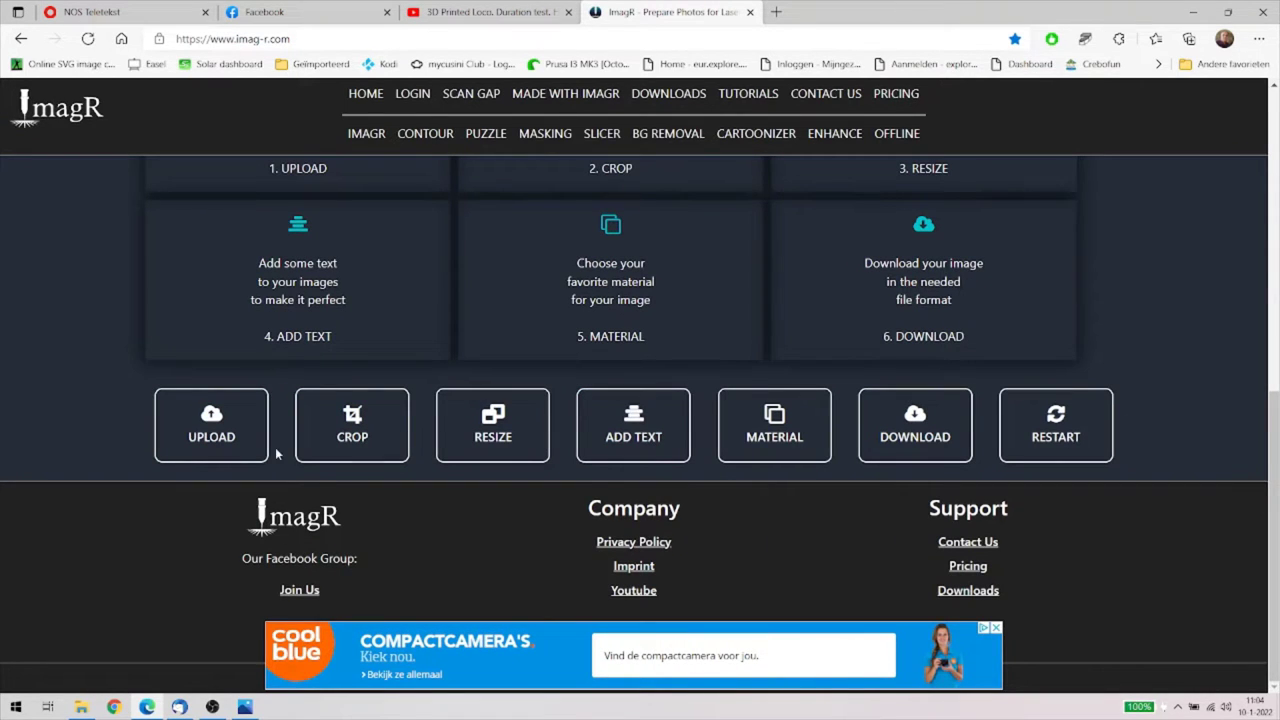
pyautogui.click(226, 436)
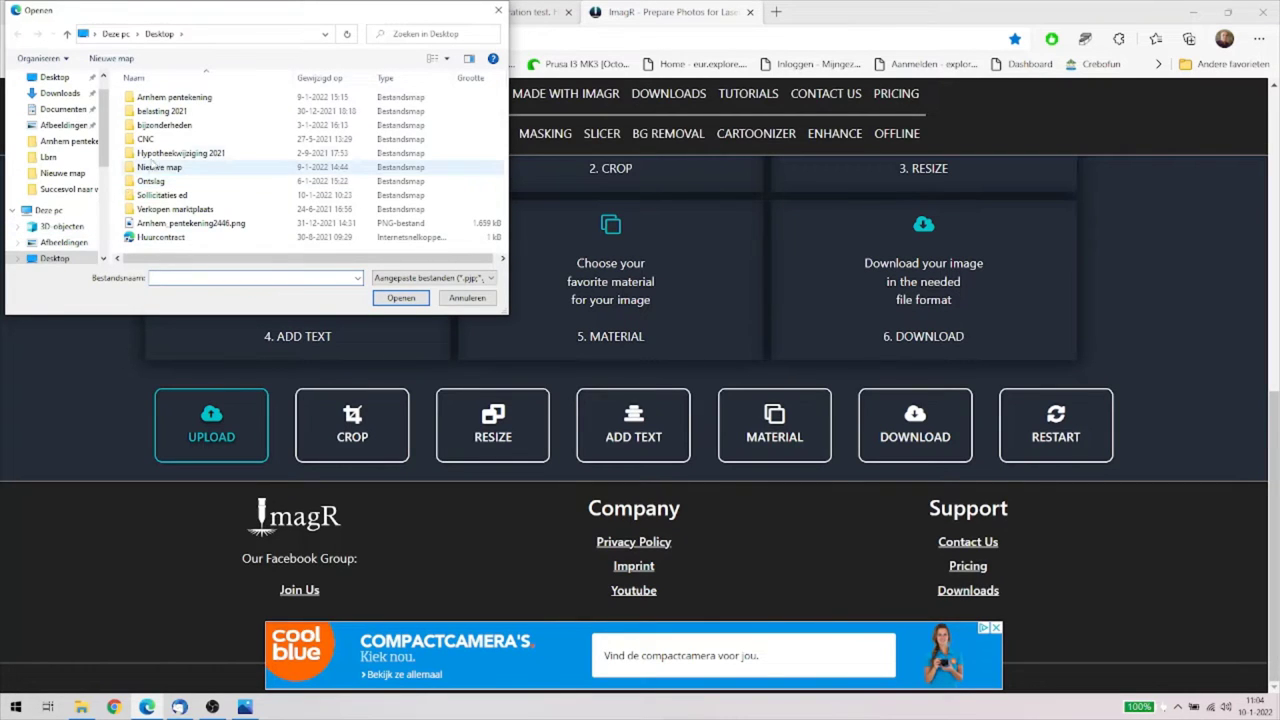
pyautogui.doubleClick(167, 101)
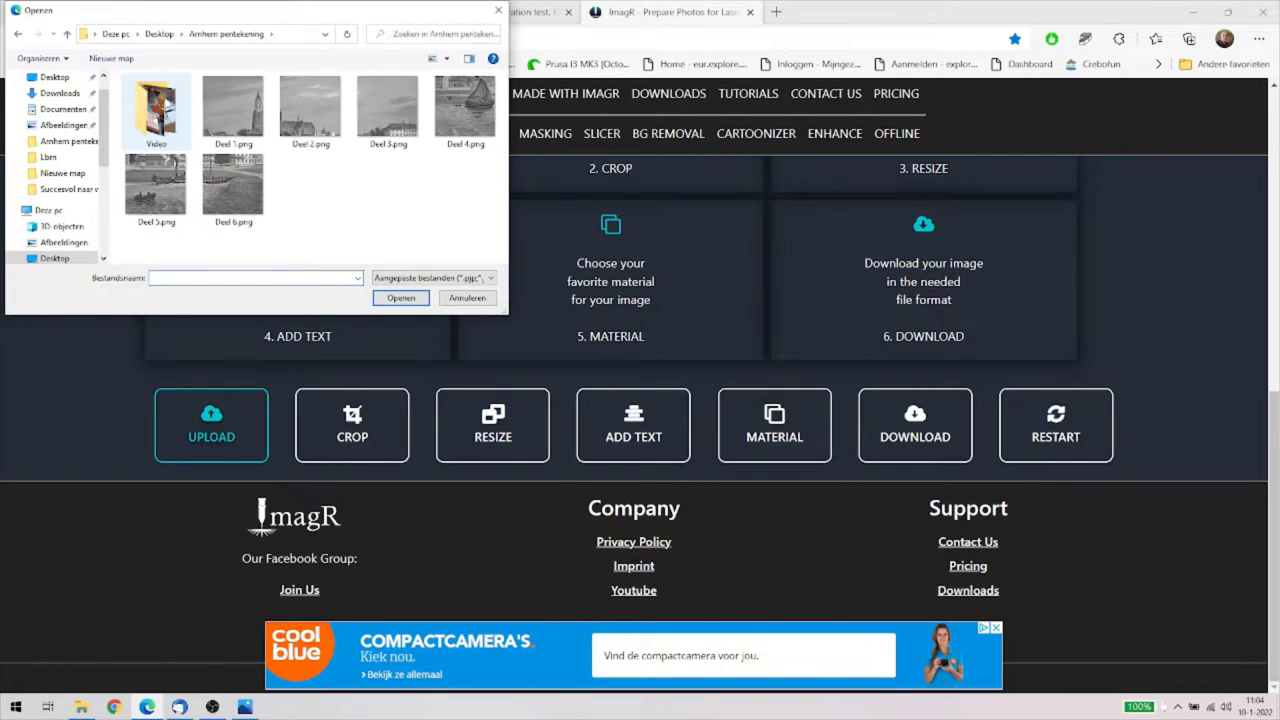
pyautogui.doubleClick(251, 117)
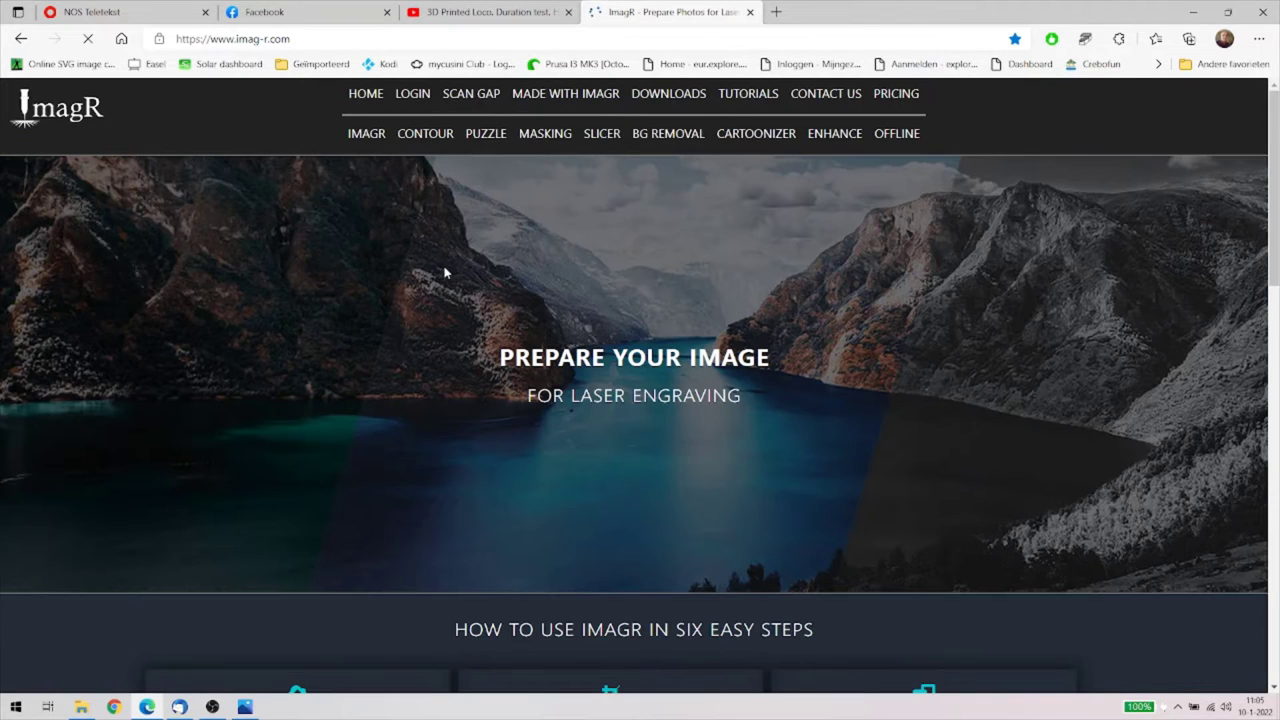
# Switch the resize measurement to mm and apply a 150 by 150 mm size at 318 DPI with fixed aspect ratio.
pyautogui.scroll(-5, 443, 271)
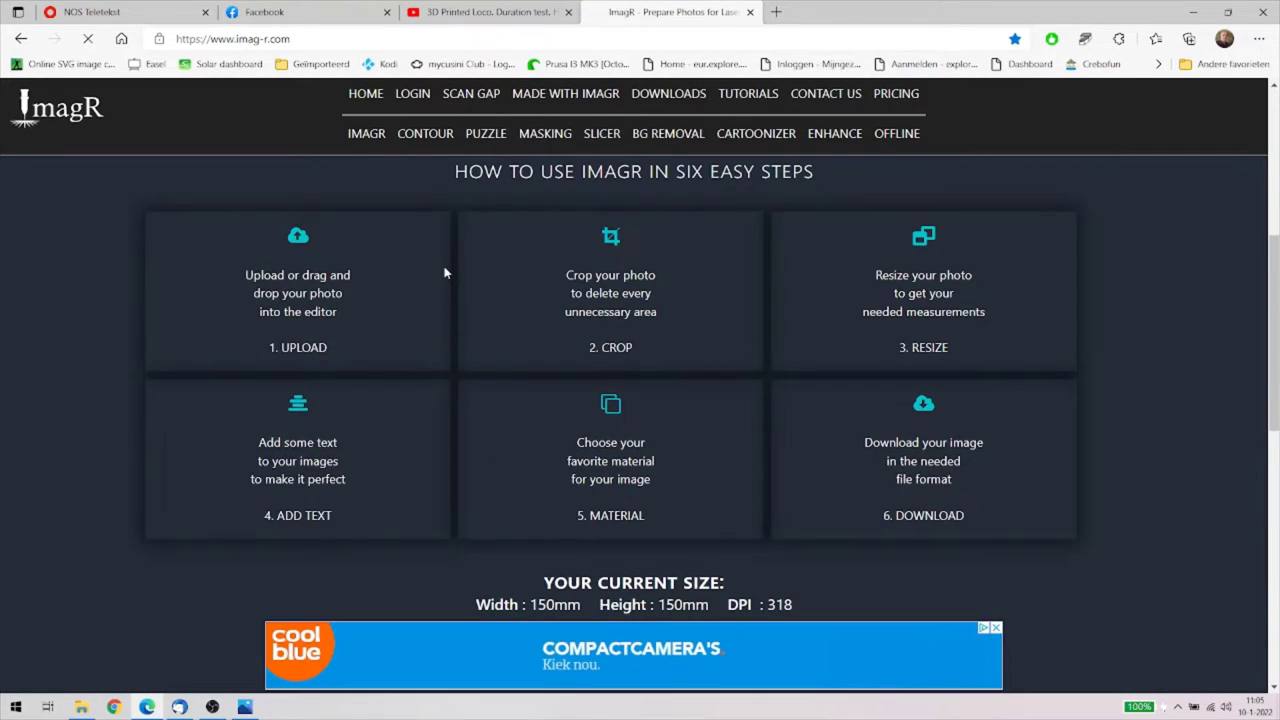
pyautogui.scroll(2, 444, 266)
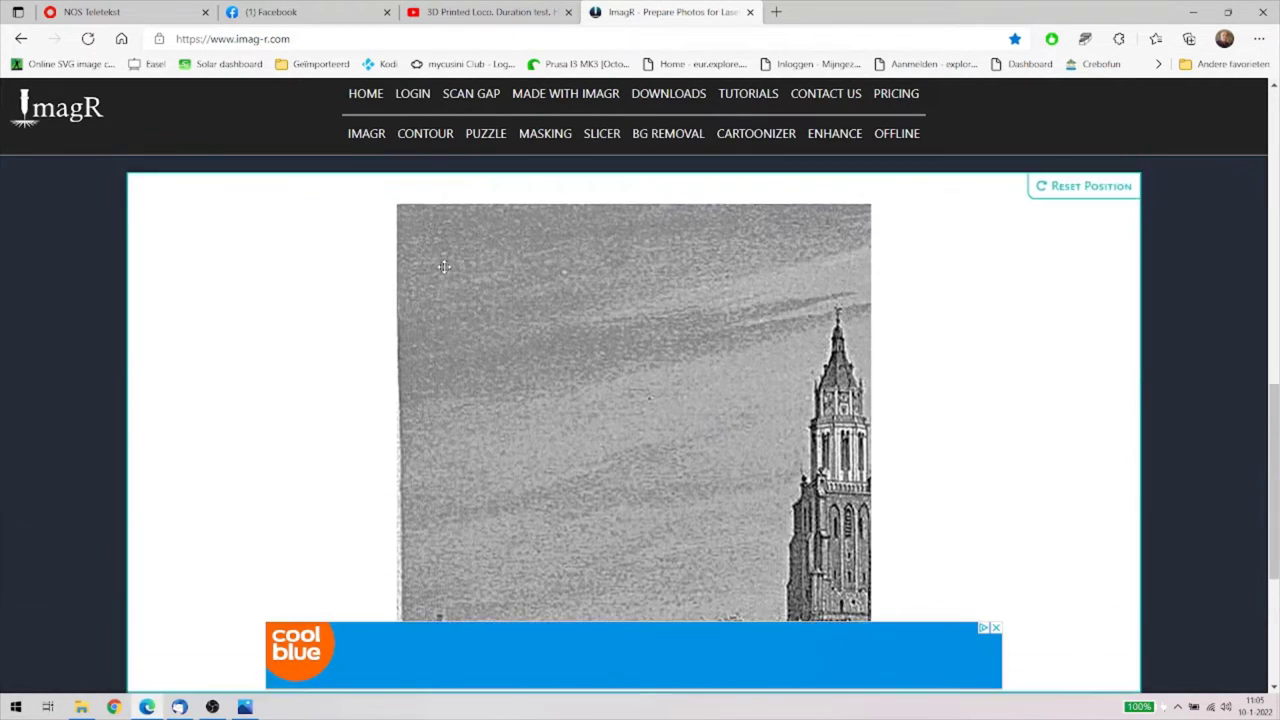
pyautogui.scroll(-4, 444, 266)
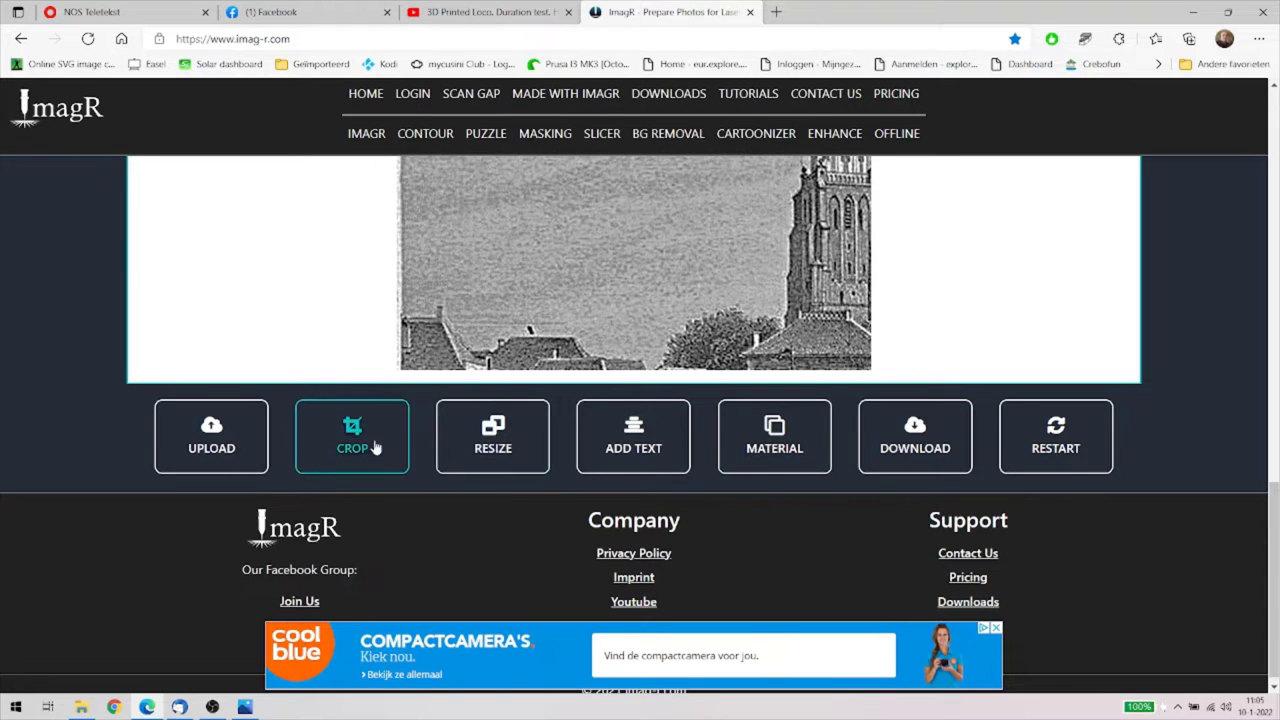
pyautogui.click(490, 440)
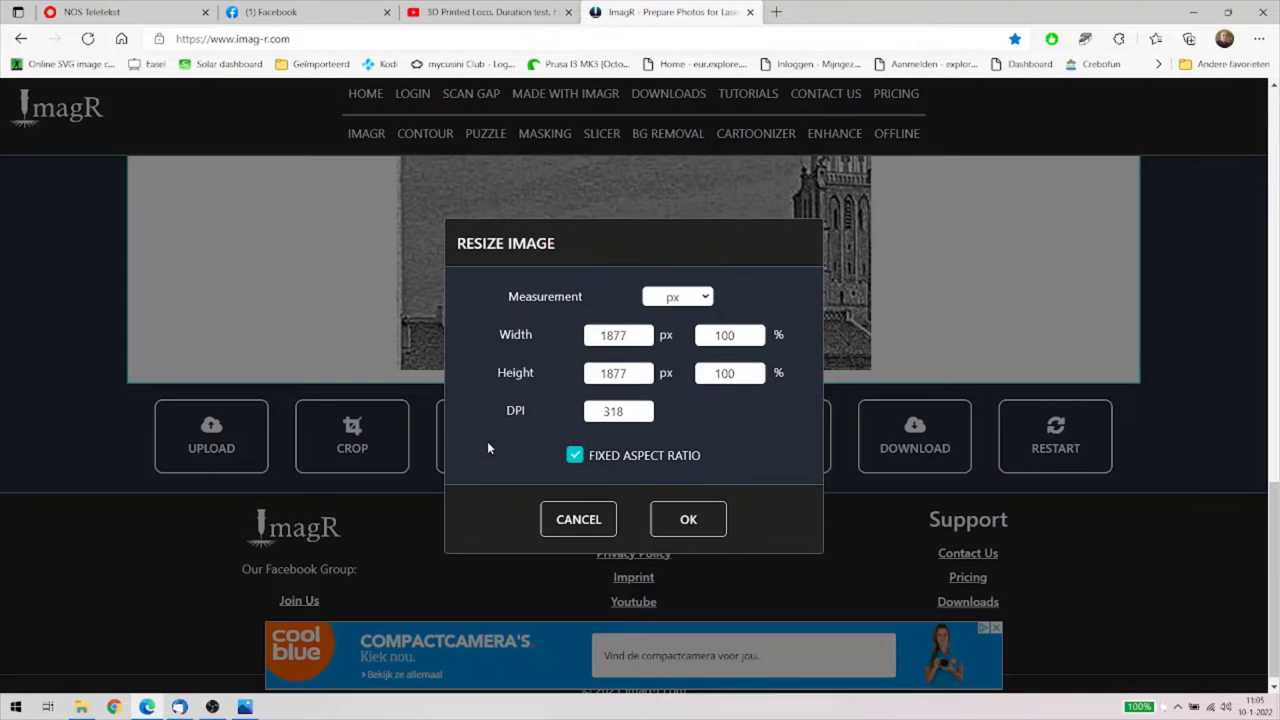
pyautogui.click(706, 297)
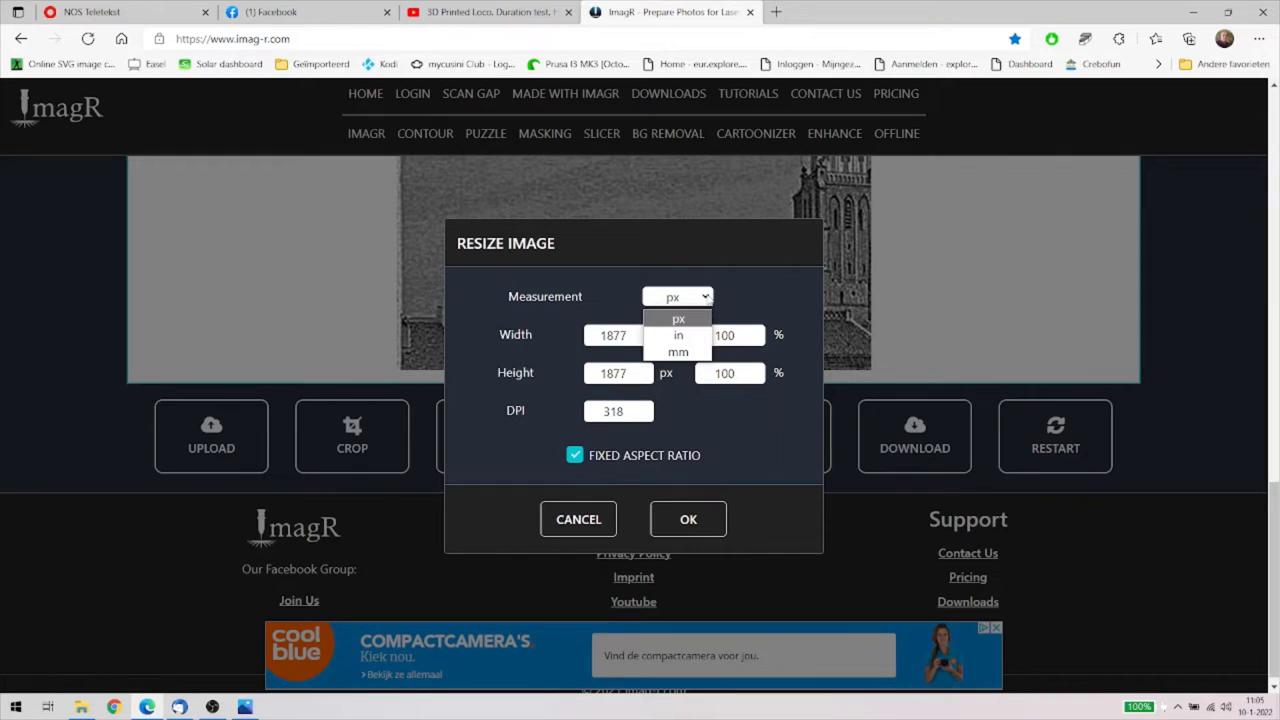
pyautogui.click(680, 352)
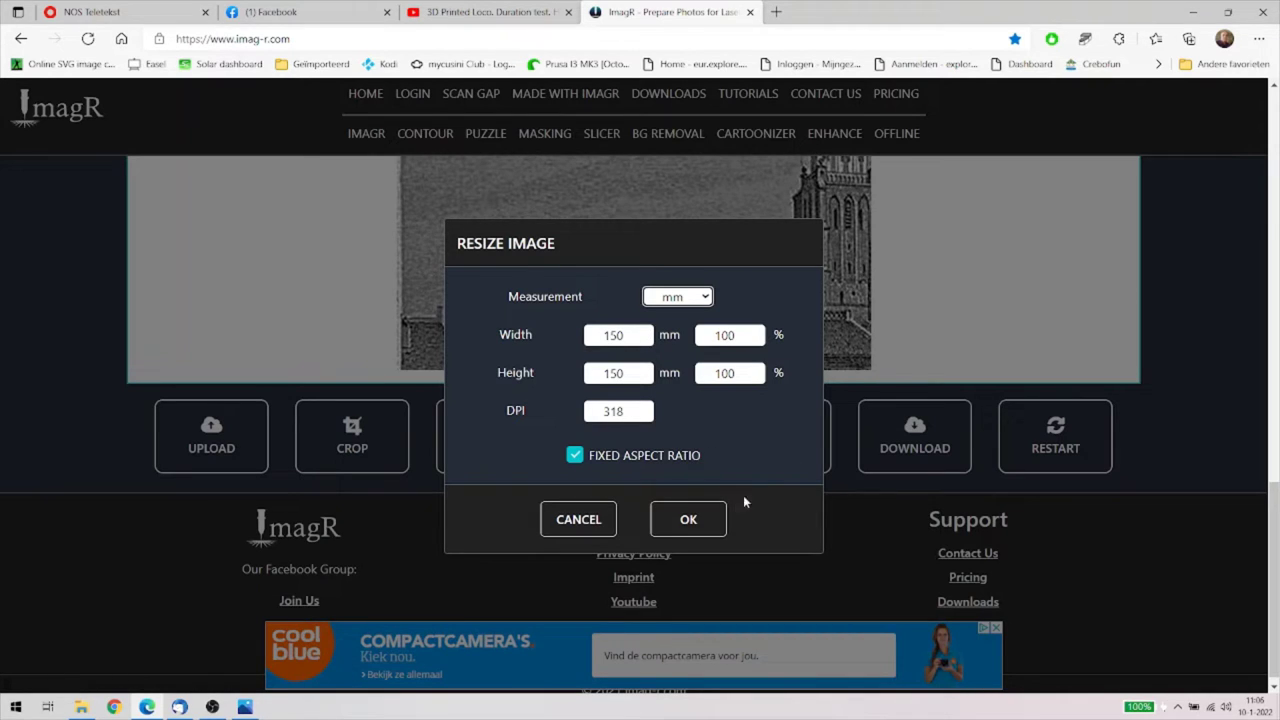
pyautogui.click(691, 520)
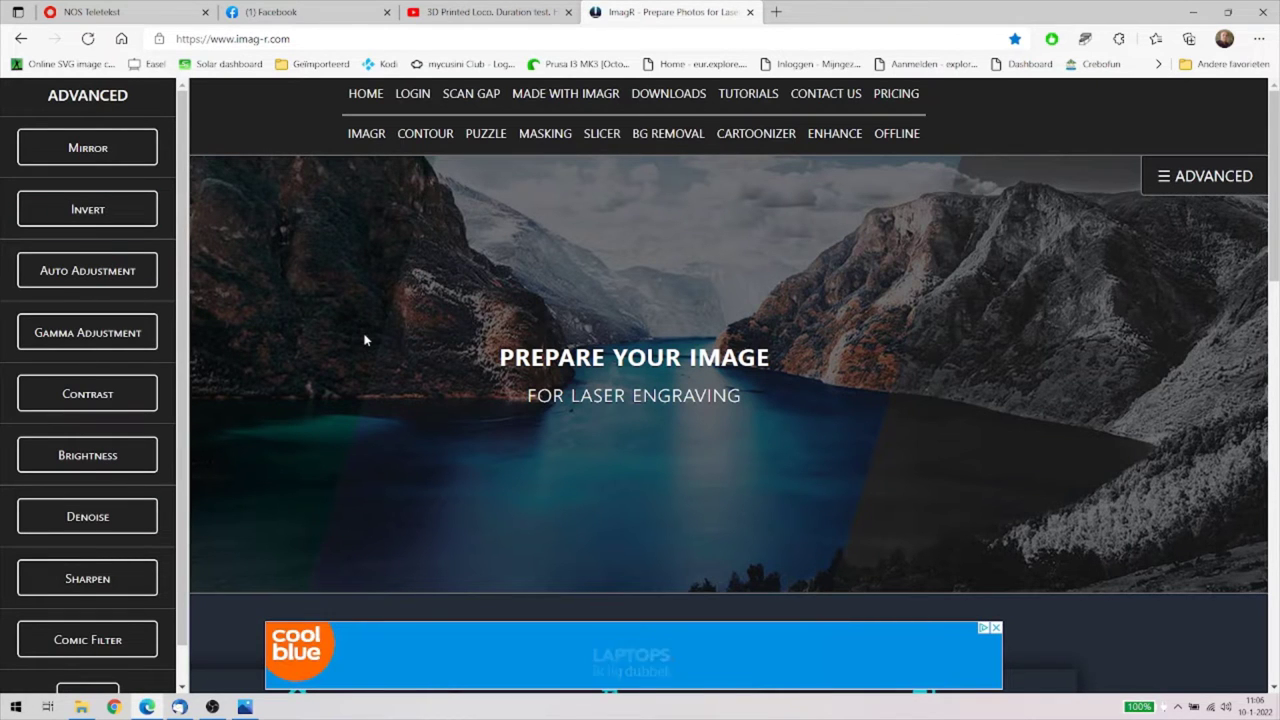
# Apply the Norton White Tile material to the uploaded image.
pyautogui.scroll(-4, 364, 340)
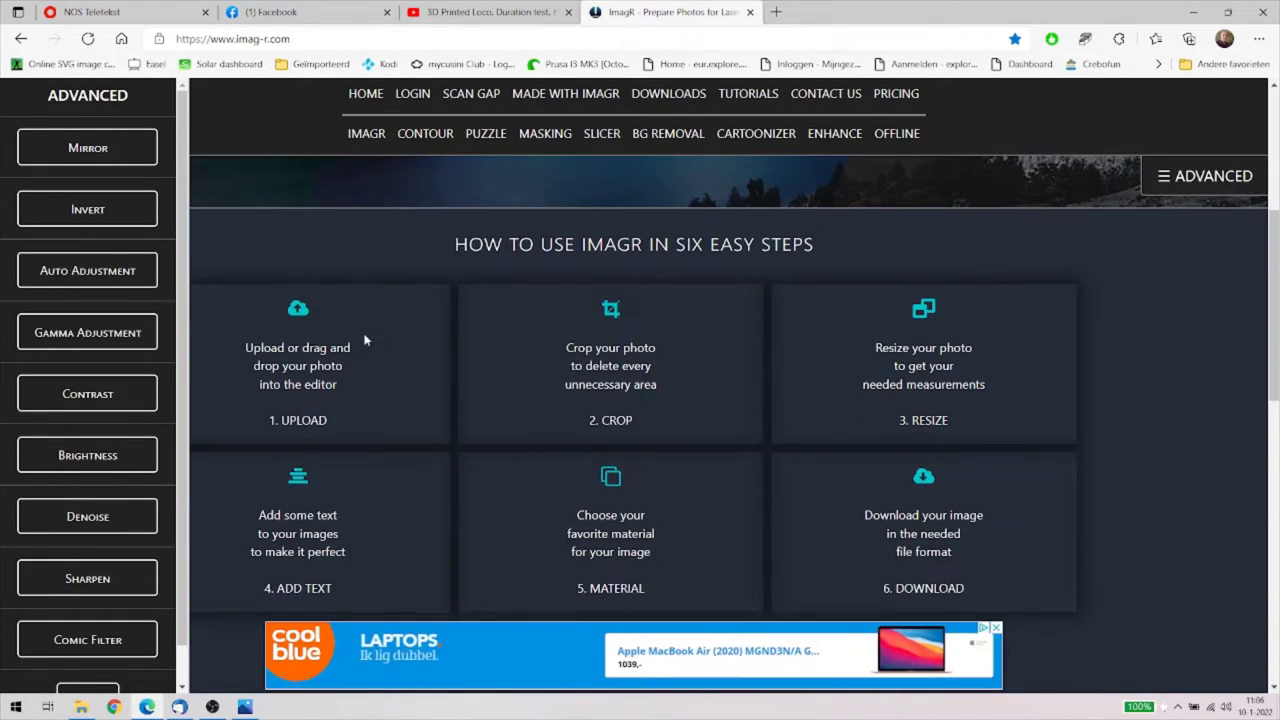
pyautogui.scroll(-6, 364, 338)
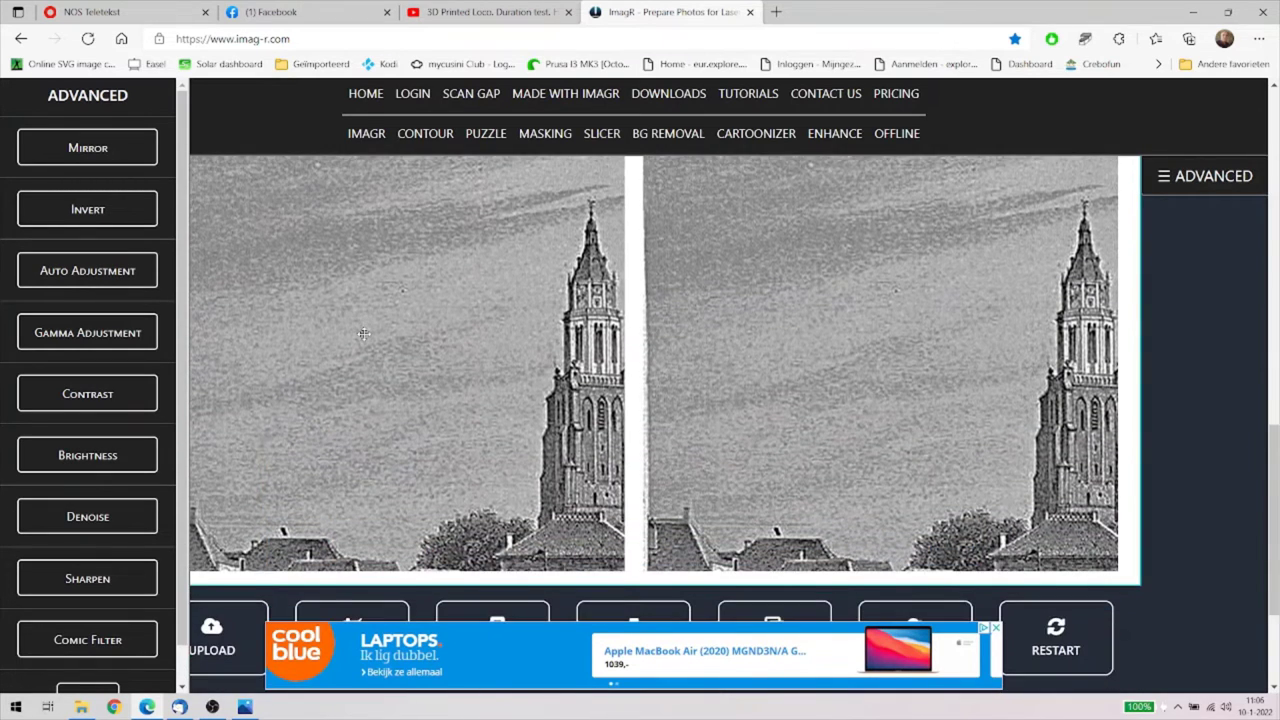
pyautogui.scroll(-2, 364, 334)
pyautogui.scroll(1, 287, 318)
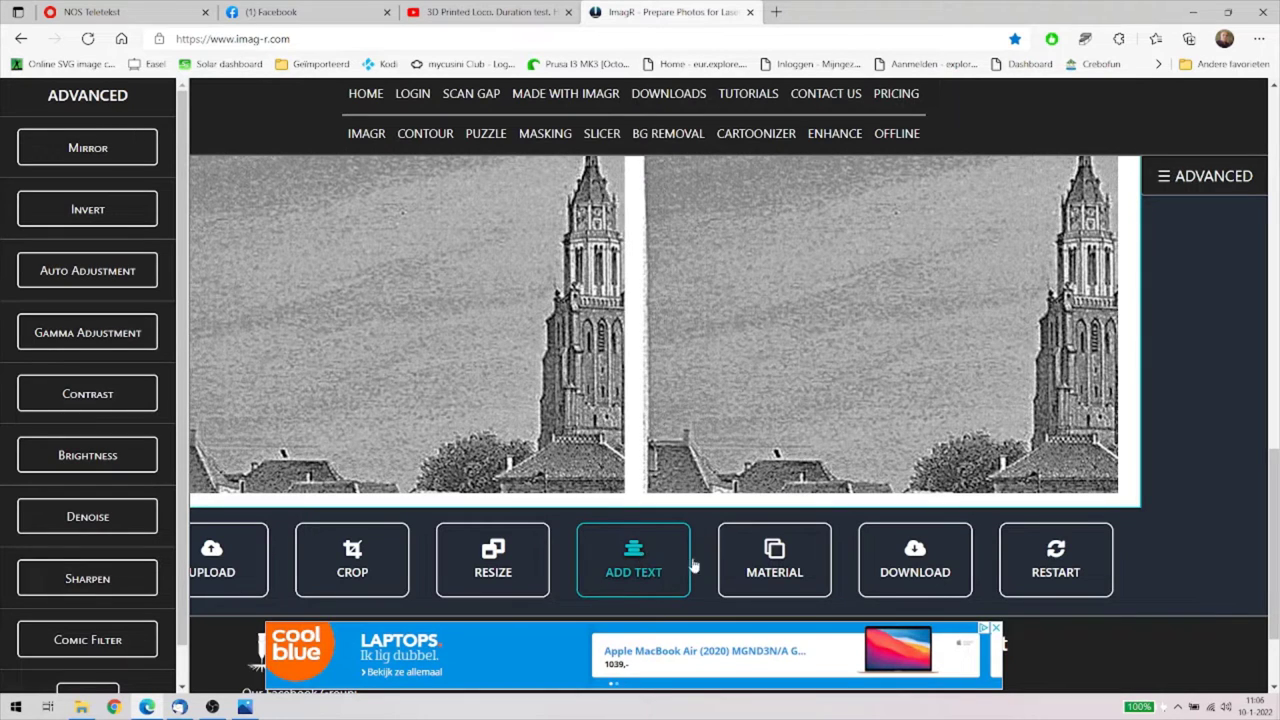
pyautogui.click(787, 560)
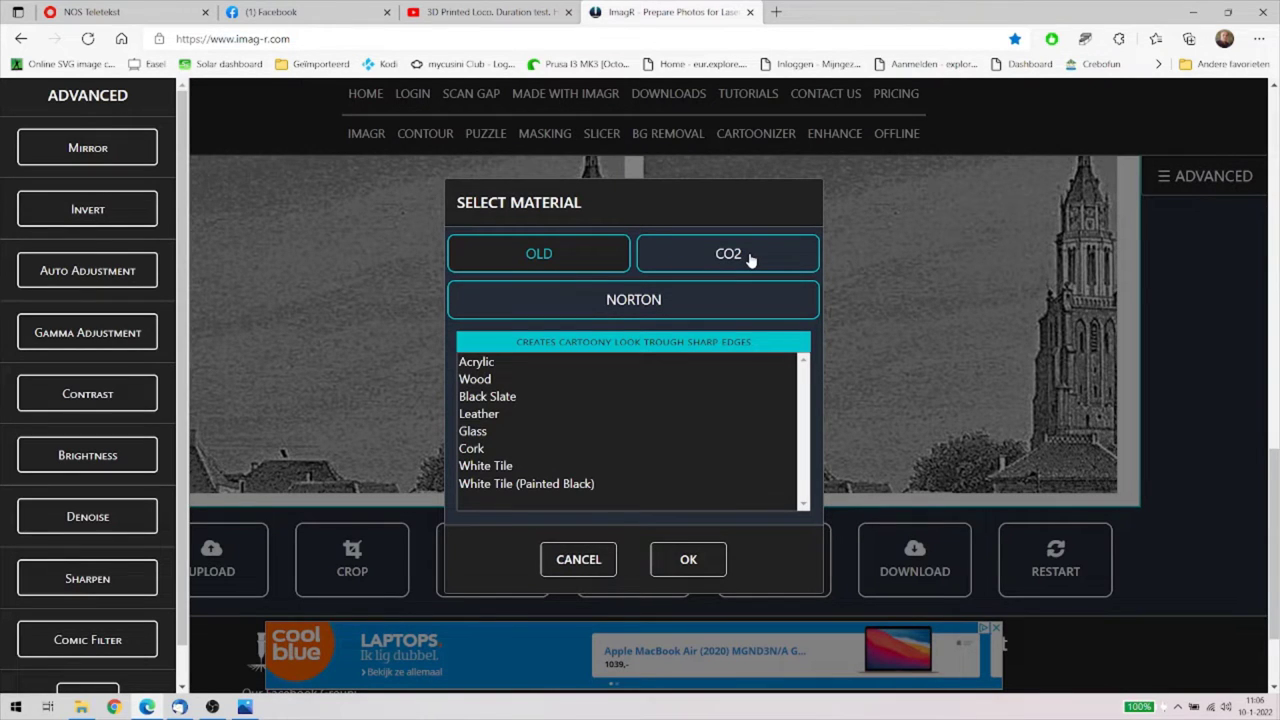
pyautogui.click(633, 302)
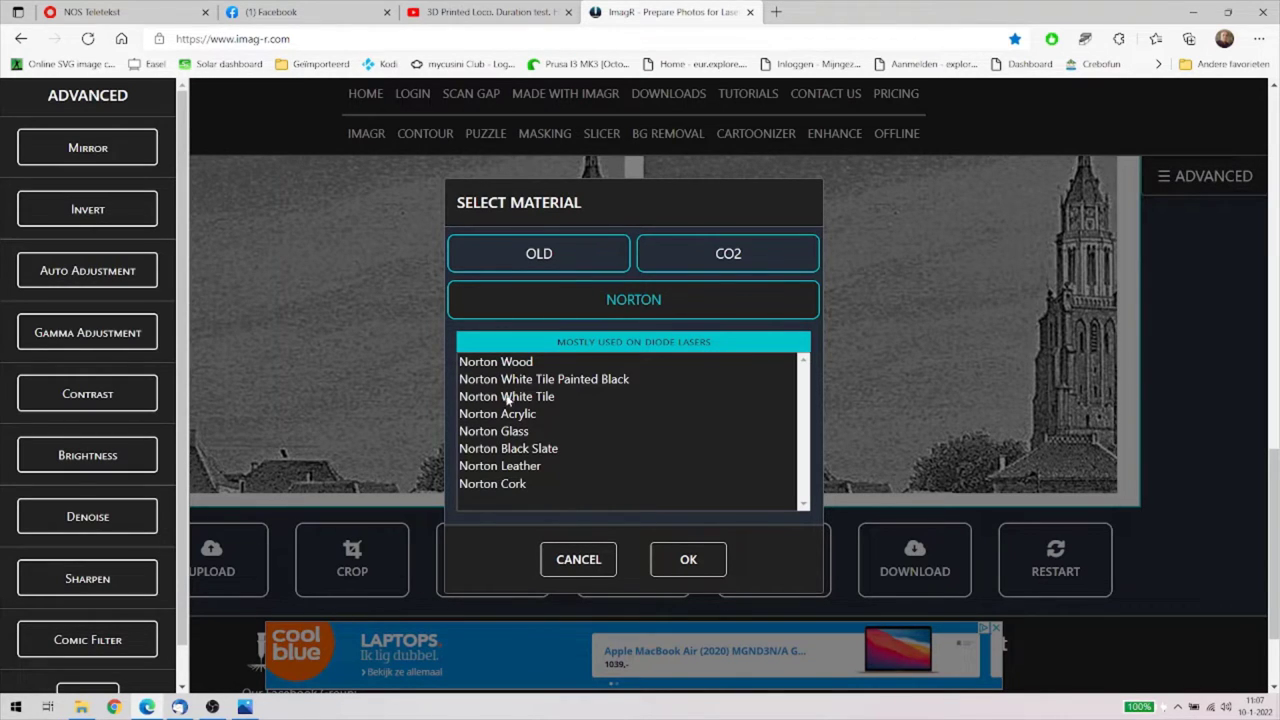
pyautogui.click(507, 397)
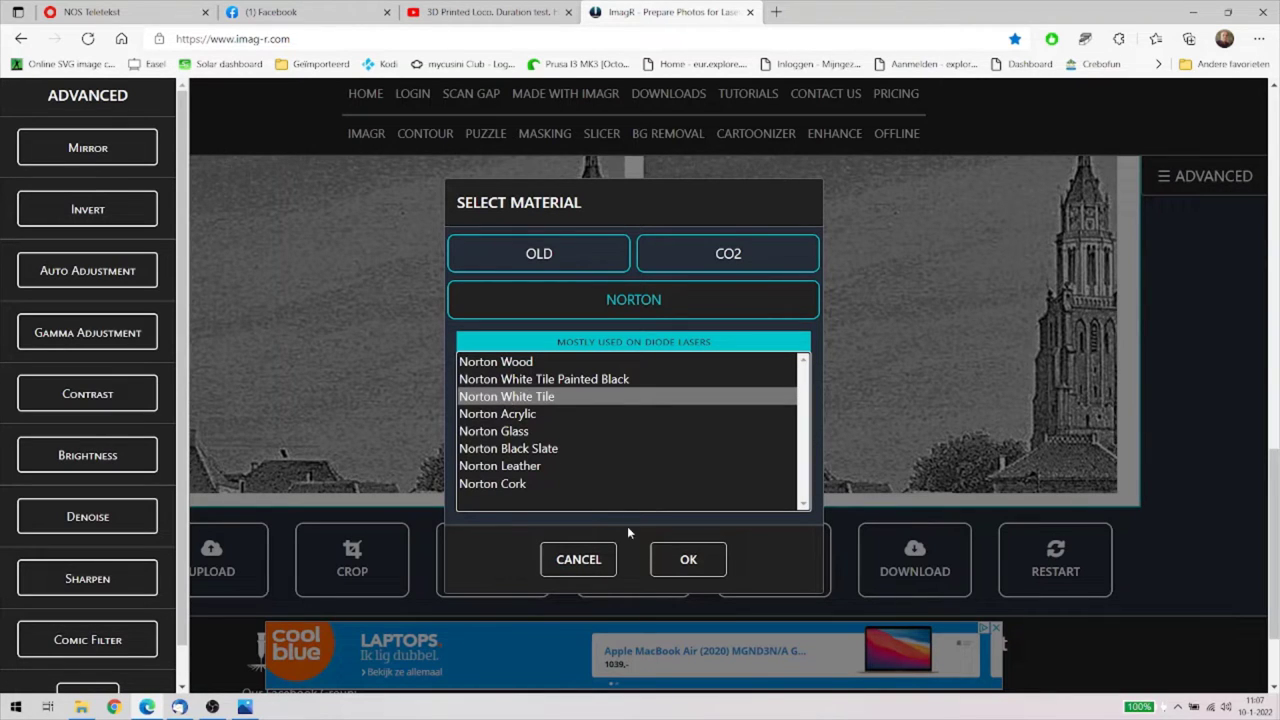
pyautogui.click(676, 561)
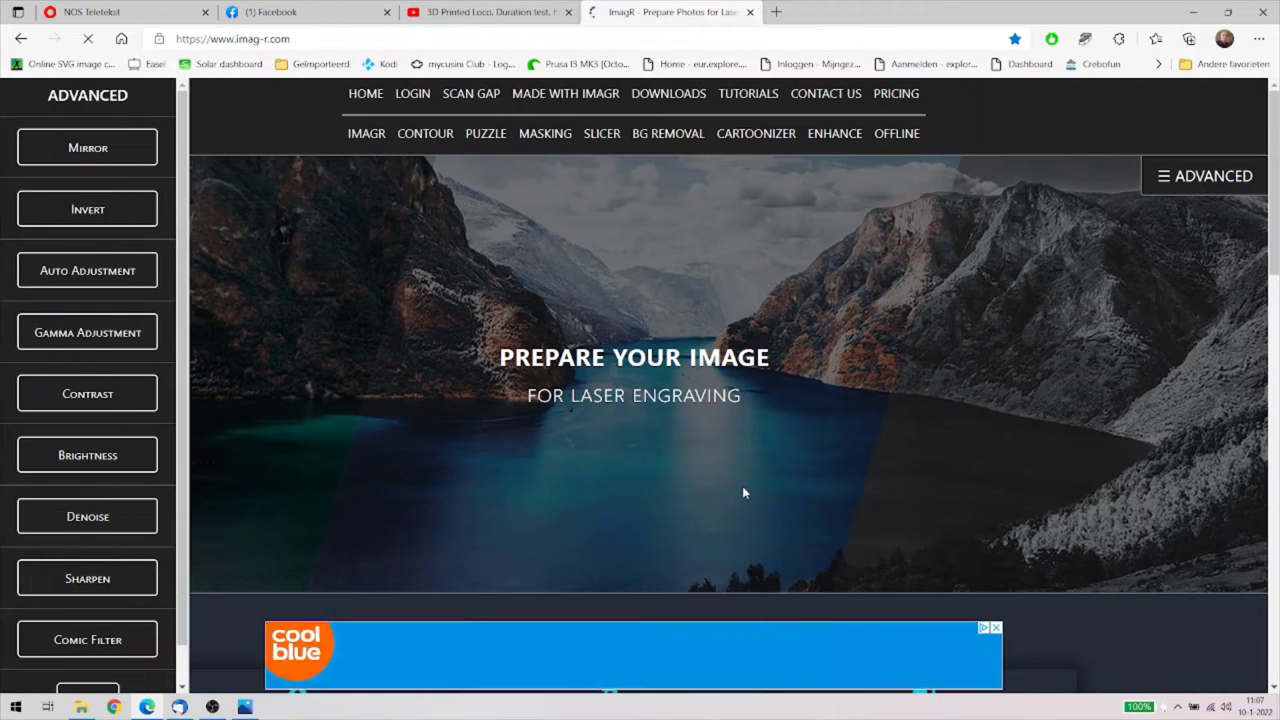
# Download the processed image as PNG and switch to File Explorer.
pyautogui.scroll(-4, 743, 491)
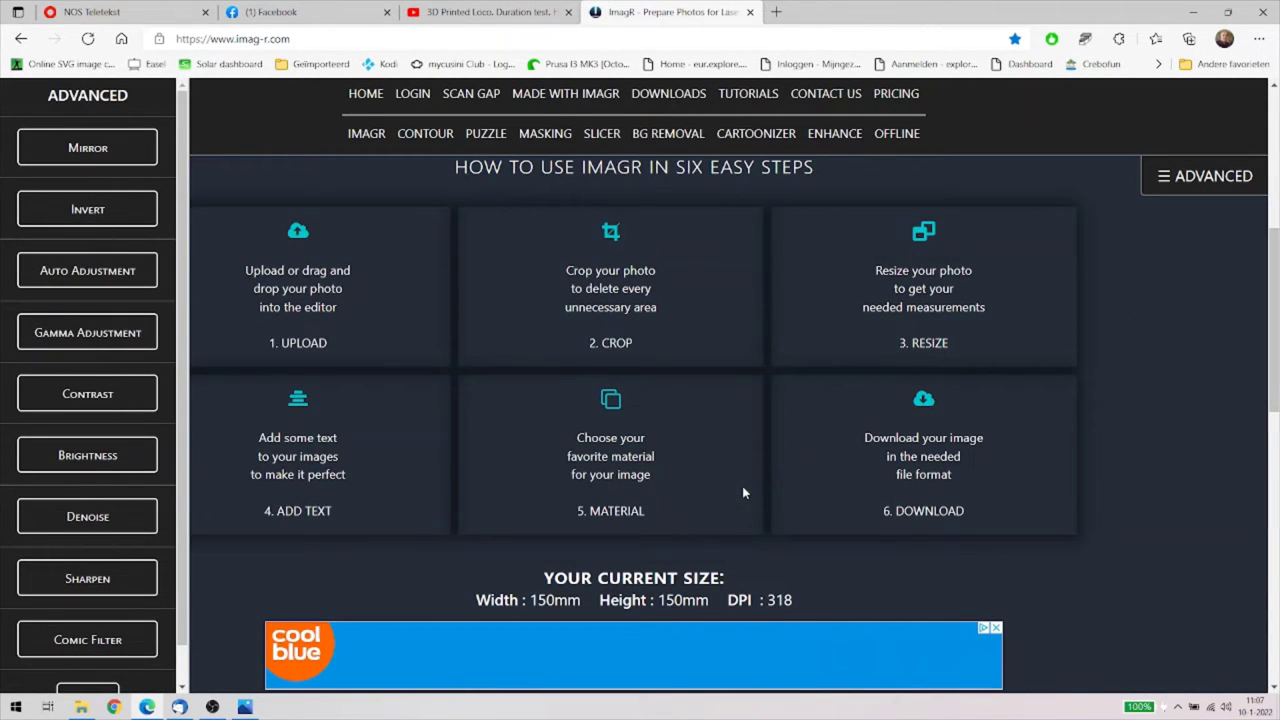
pyautogui.scroll(-4, 742, 486)
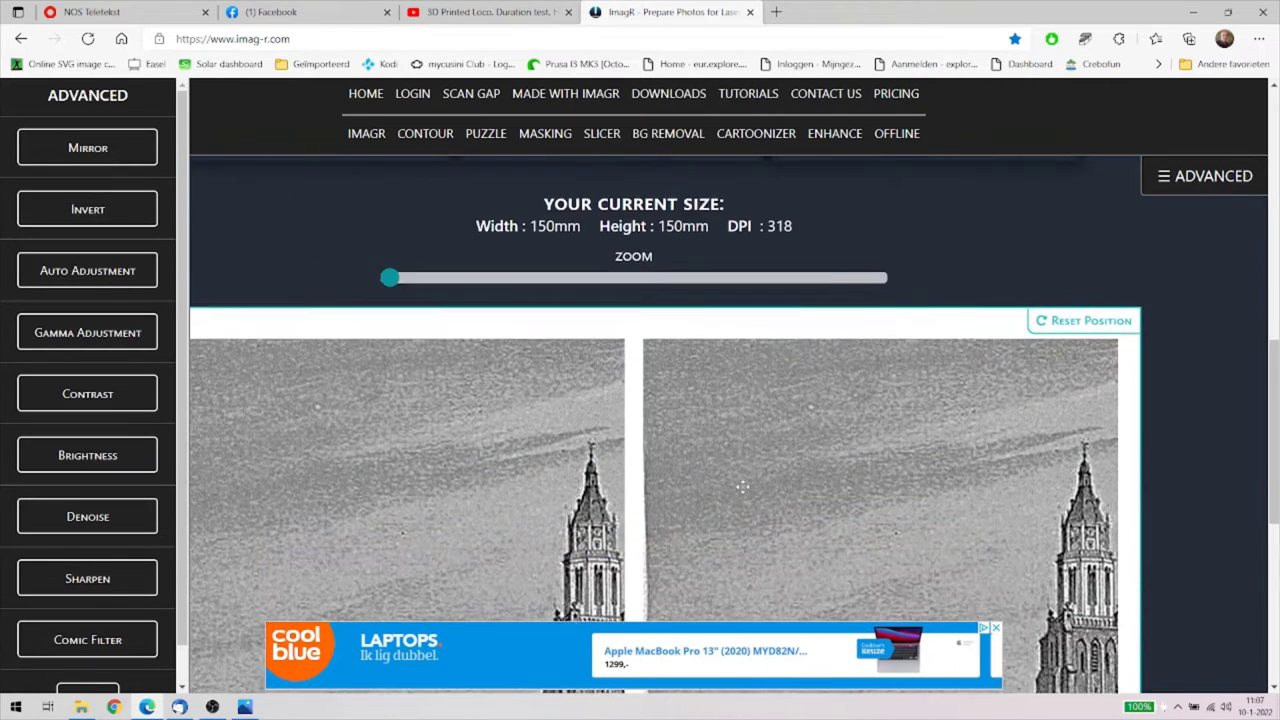
pyautogui.scroll(-2, 743, 486)
pyautogui.scroll(-1, 741, 484)
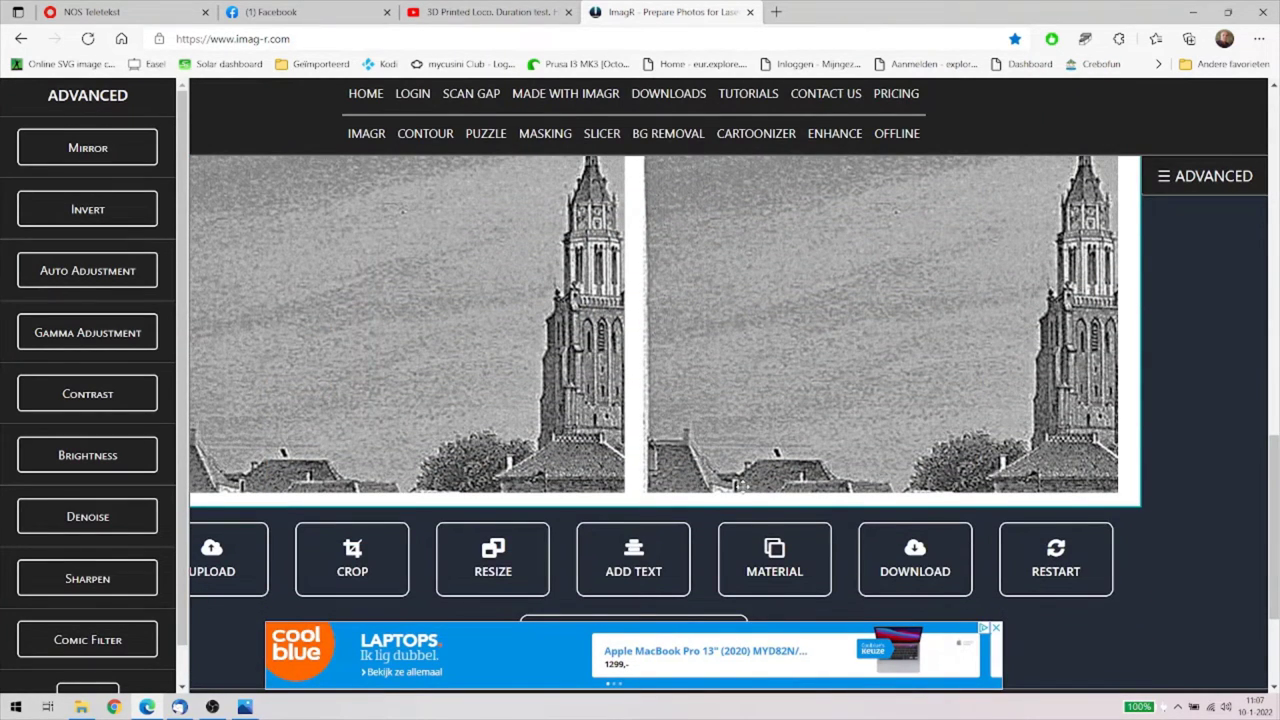
pyautogui.click(917, 566)
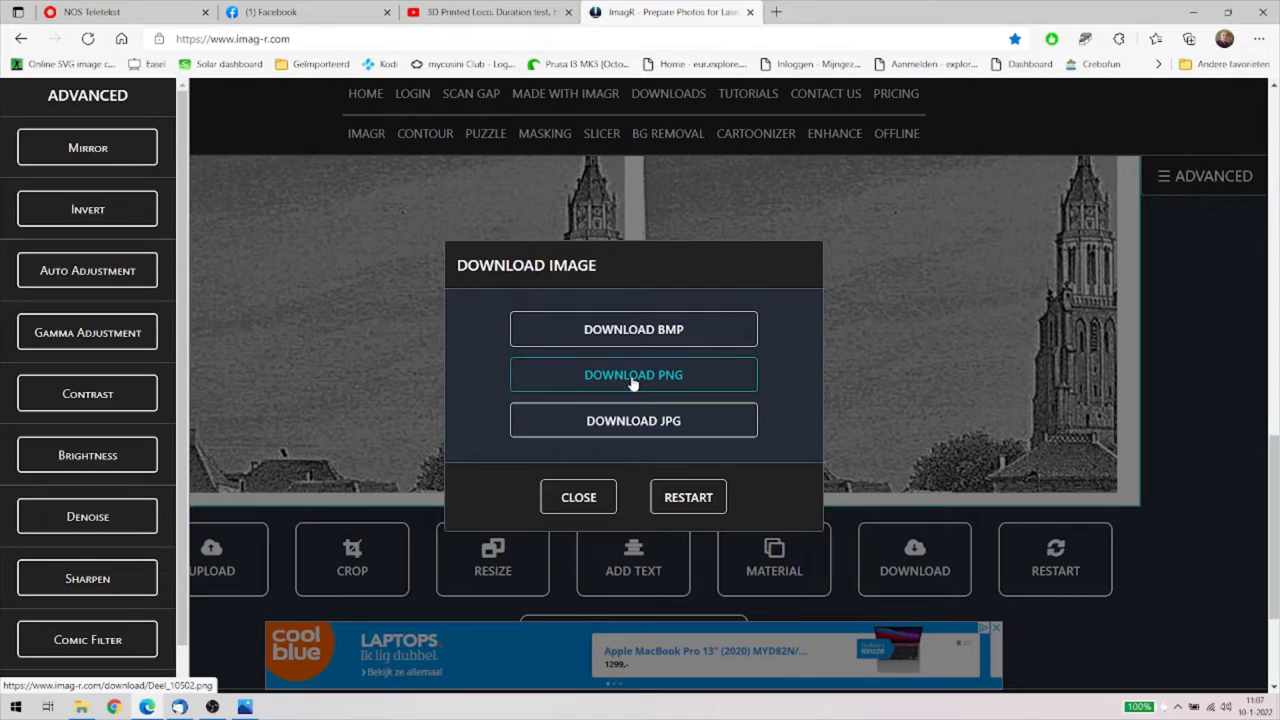
pyautogui.click(82, 708)
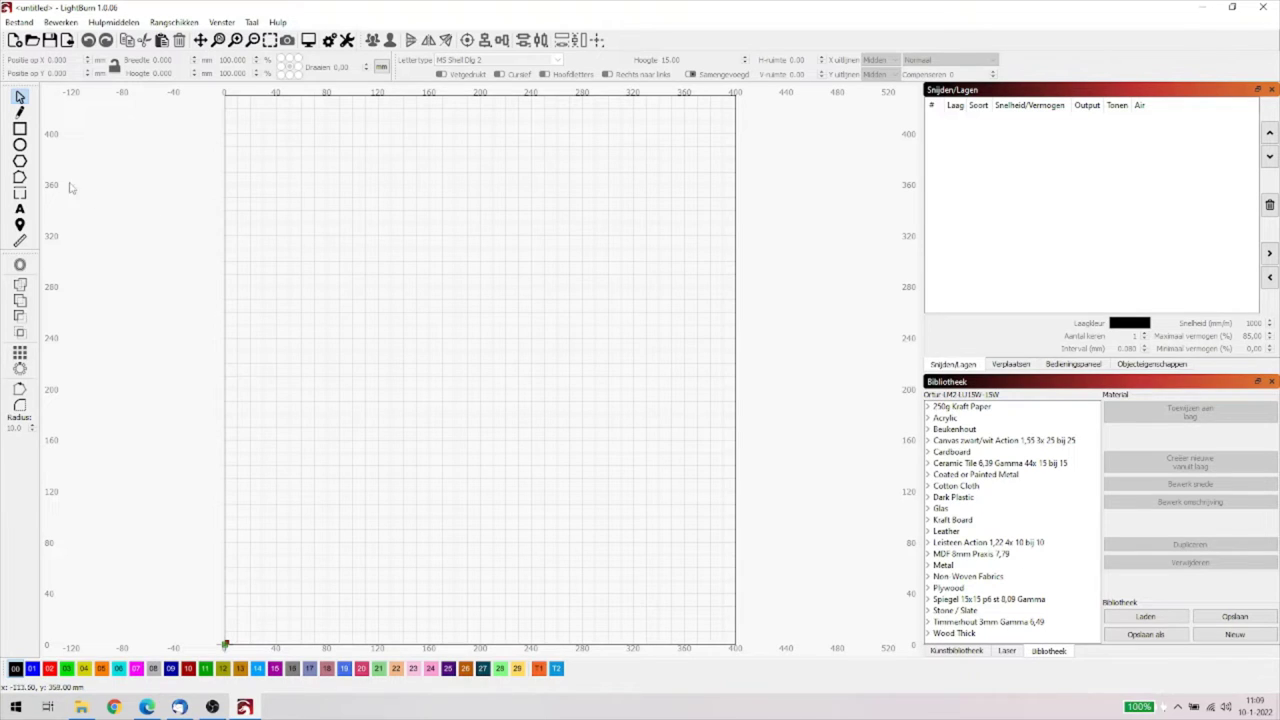
# Draw a rectangle about 143 by 138 mm near the middle of the work area.
pyautogui.click(20, 129)
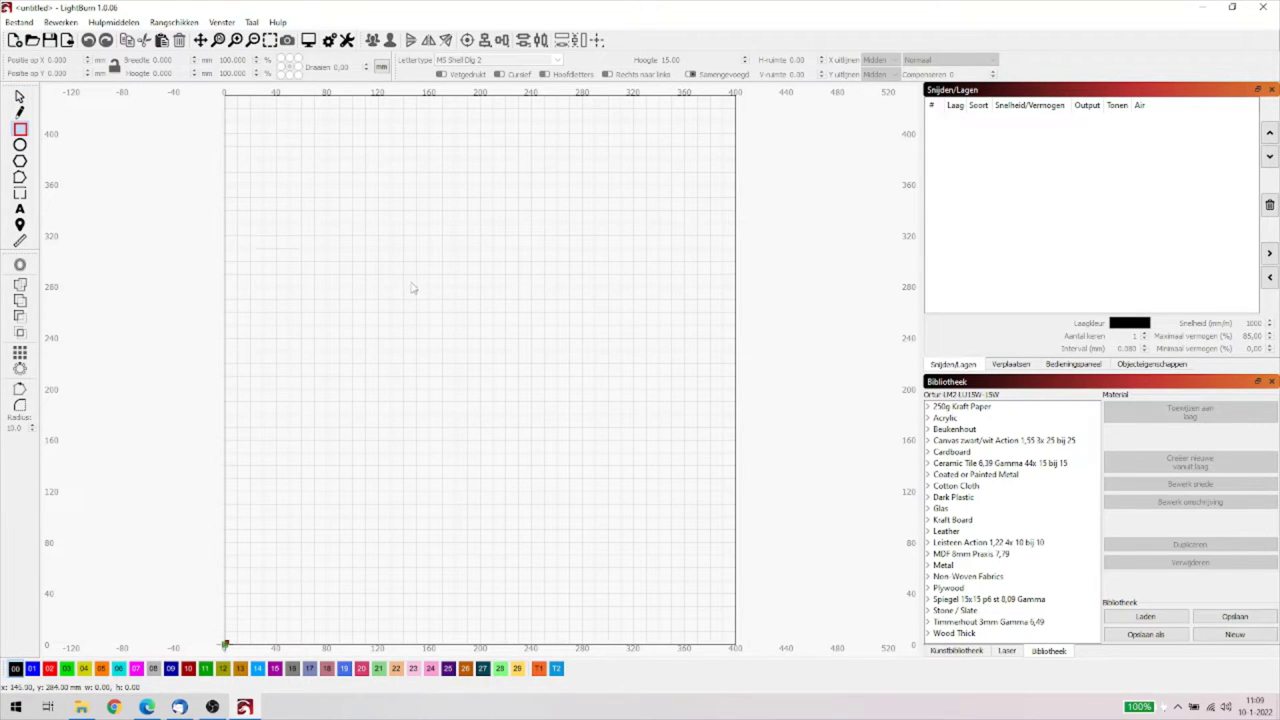
pyautogui.moveTo(402, 283); pyautogui.dragTo(587, 463)
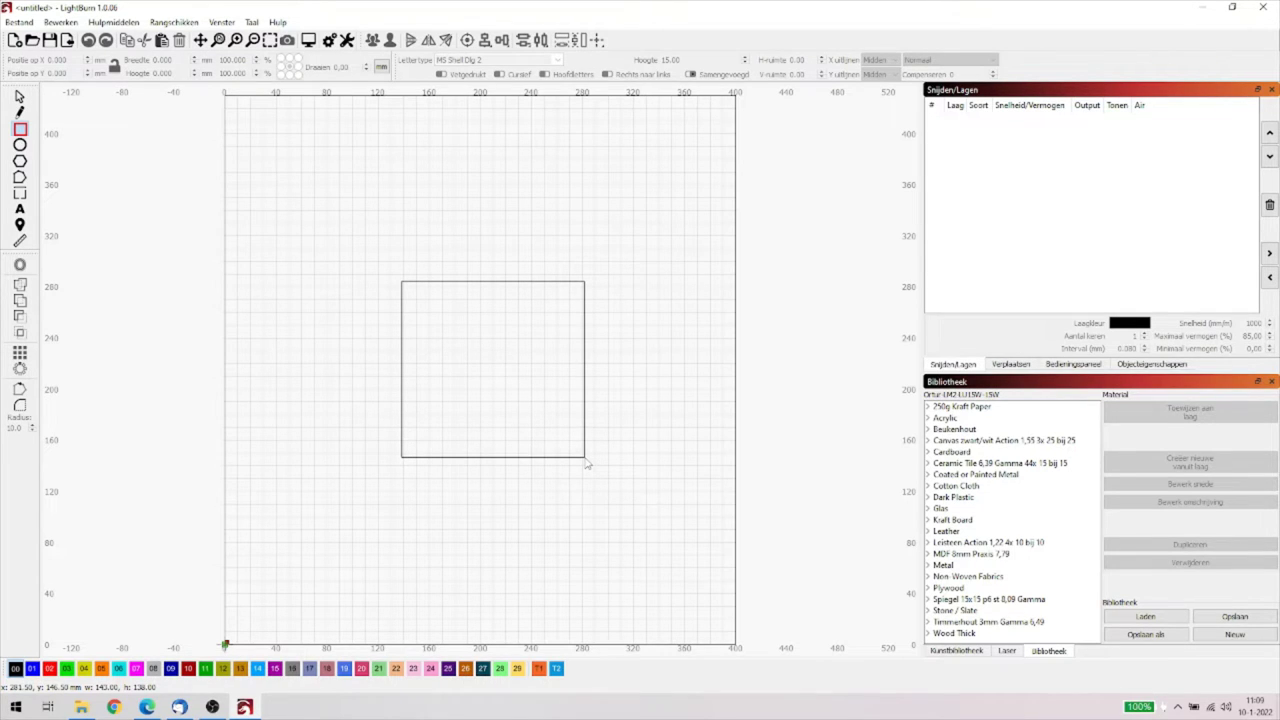
pyautogui.moveTo(587, 463); pyautogui.dragTo(587, 463)
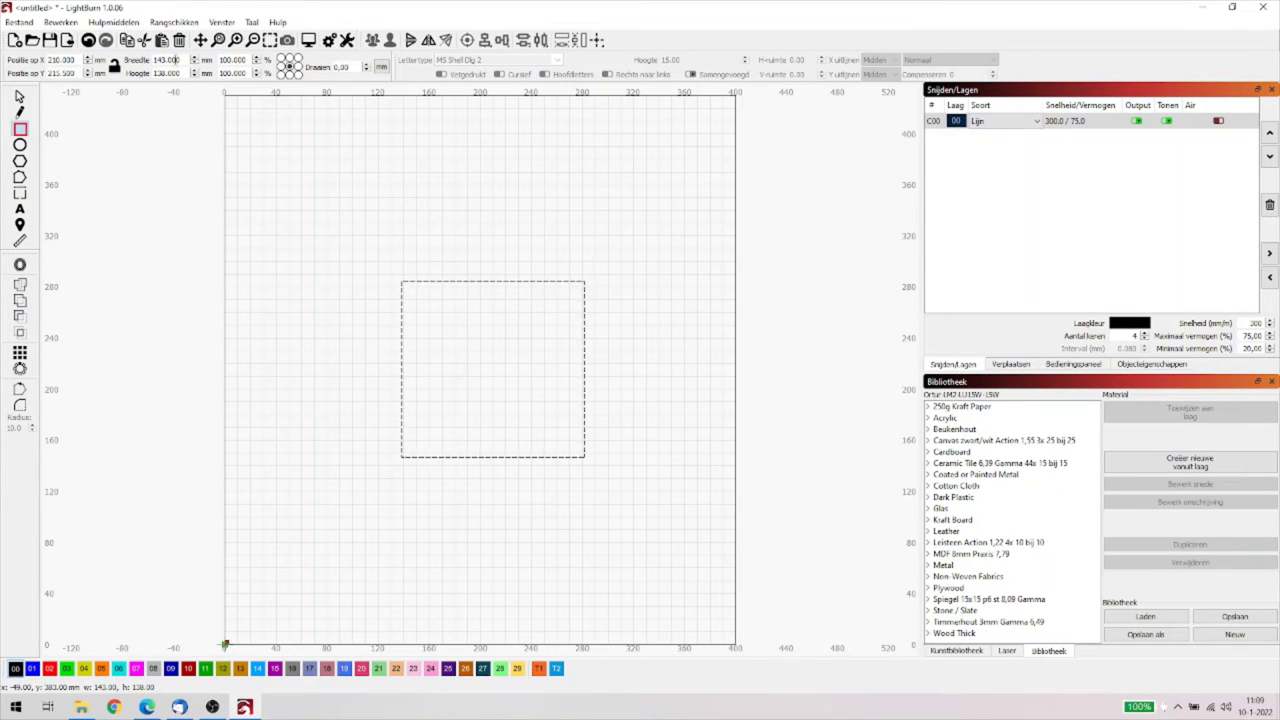
# Set the rectangle's width and height both to 150 mm.
pyautogui.moveTo(182, 60); pyautogui.dragTo(123, 64)
pyautogui.write('150')
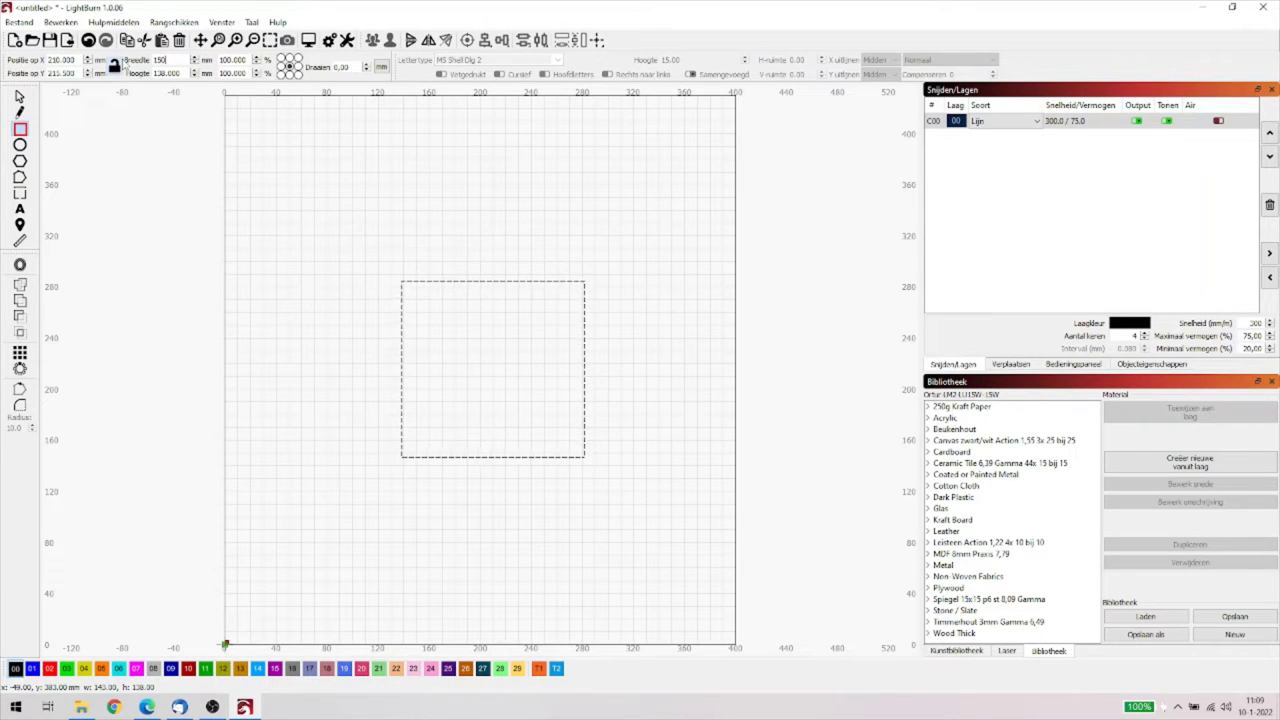
pyautogui.press('Tab')
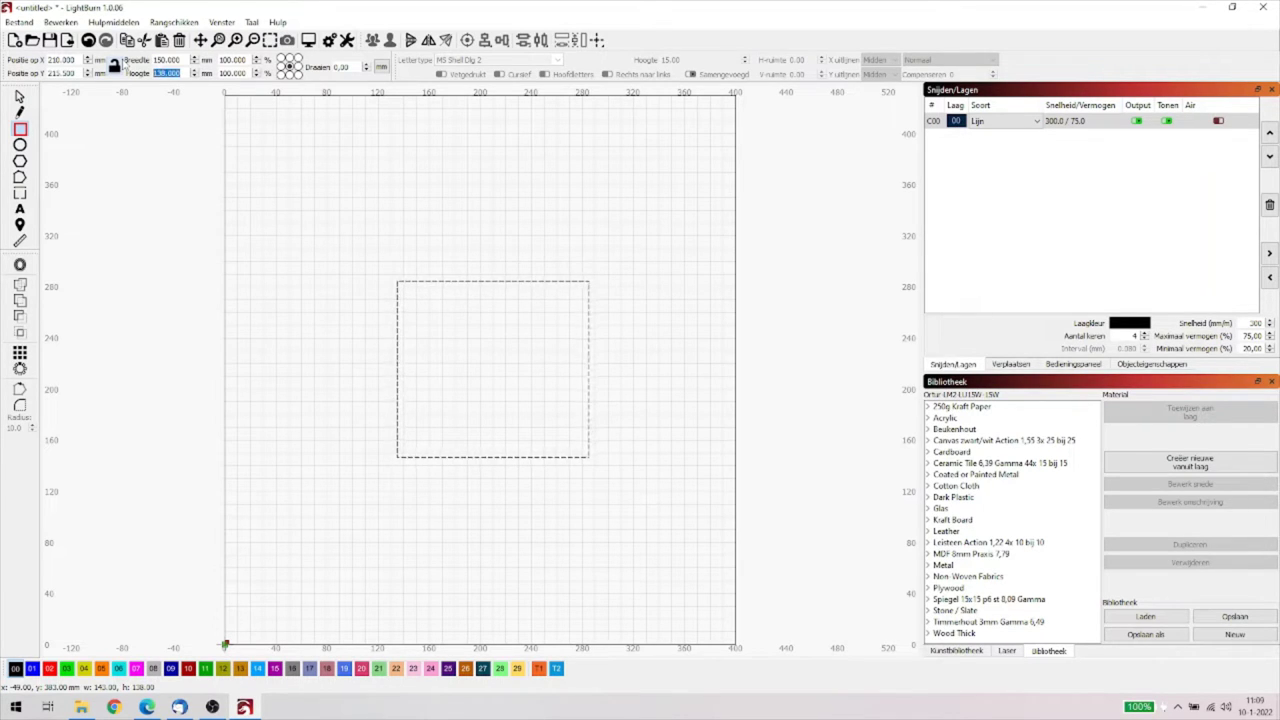
pyautogui.write('150')
pyautogui.press('Tab')
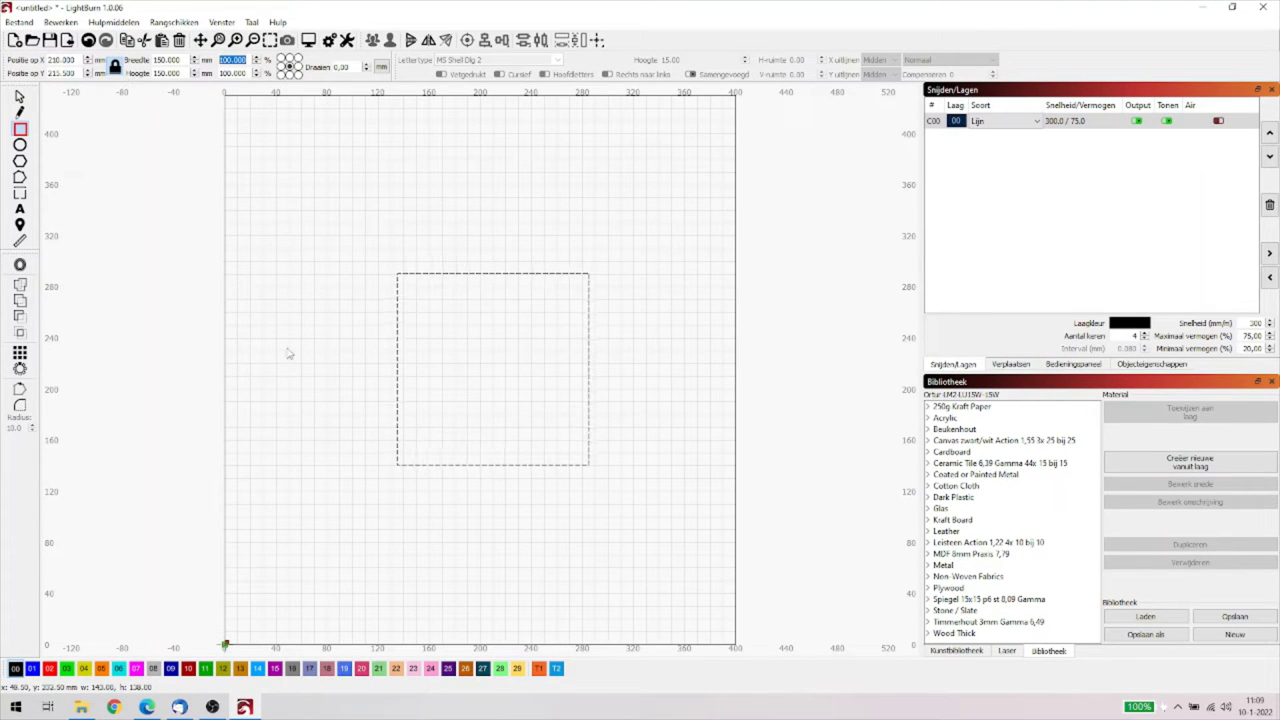
# Select the square and assign it to the T1 tool layer.
pyautogui.click(19, 96)
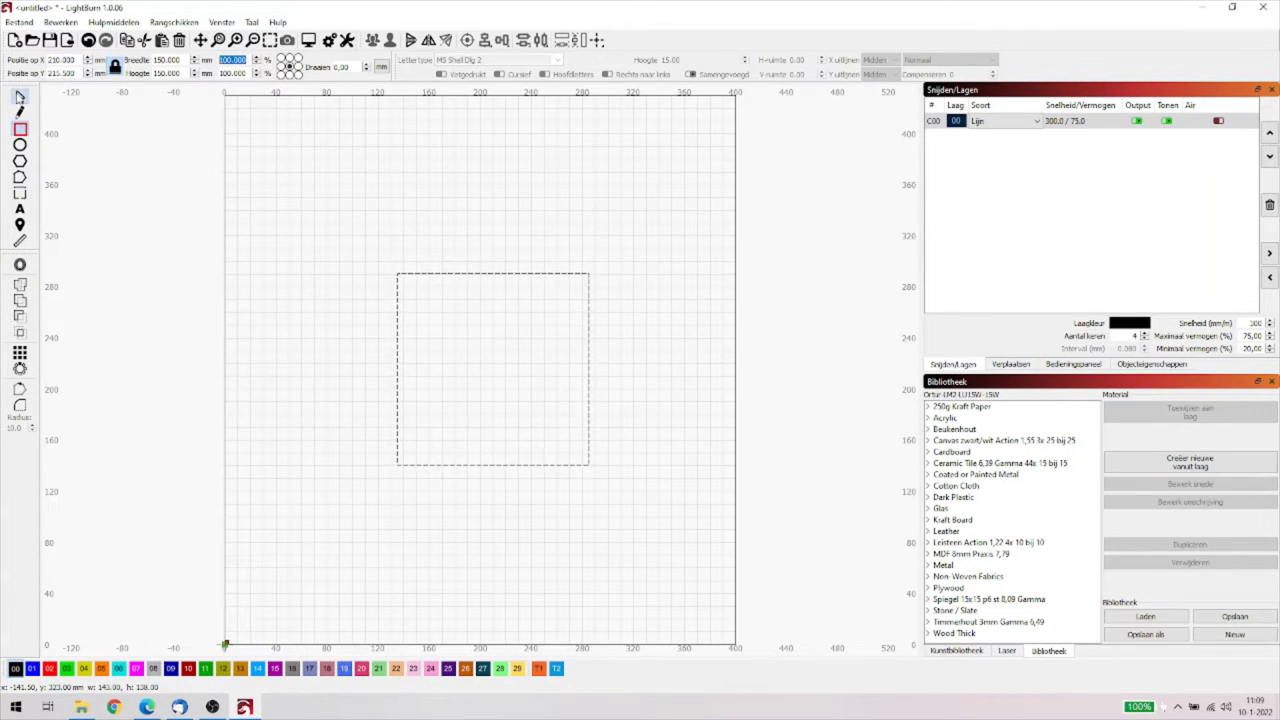
pyautogui.click(397, 408)
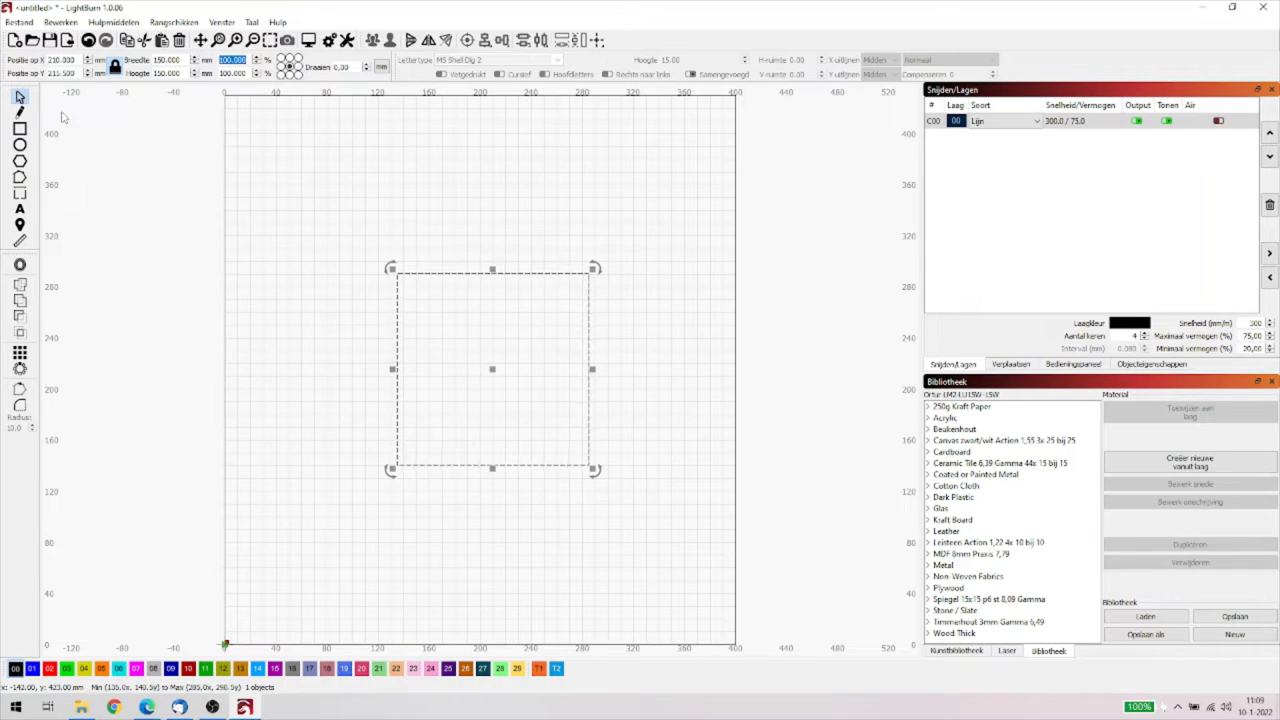
pyautogui.click(539, 668)
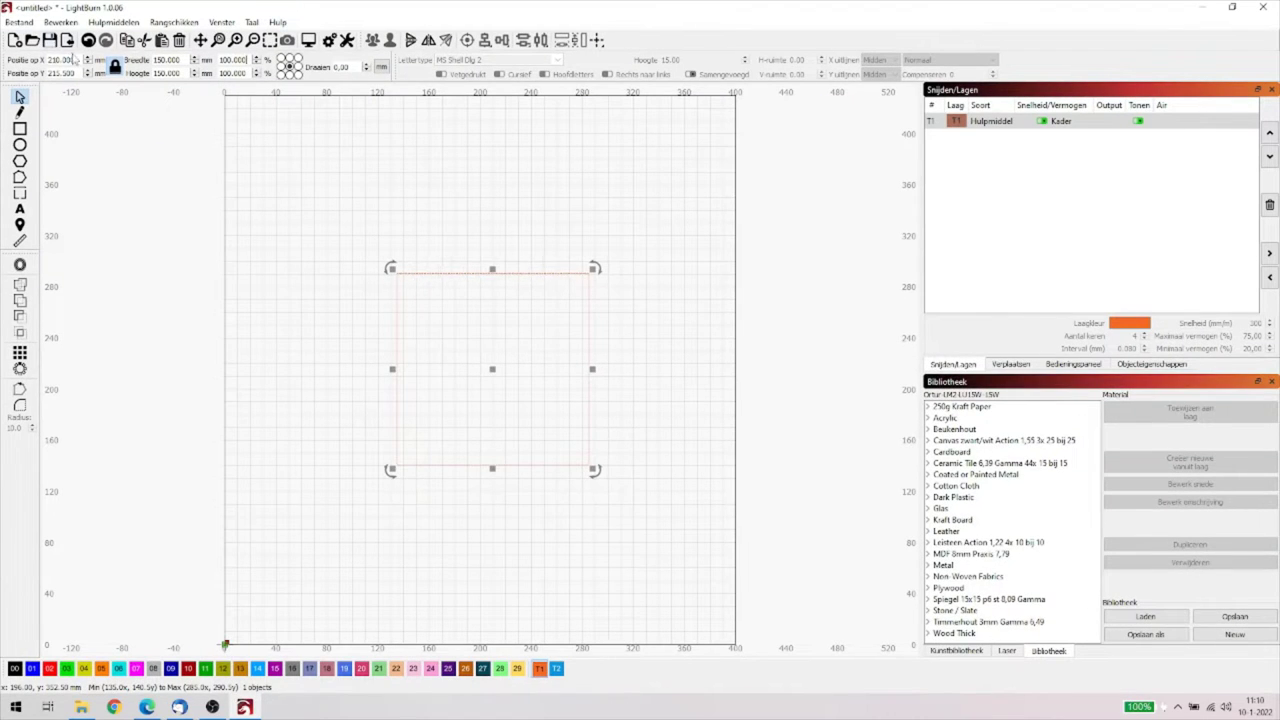
# Position the square's centre at X 200 and Y 215 mm and deselect it.
pyautogui.moveTo(73, 58); pyautogui.dragTo(28, 62)
pyautogui.write('200')
pyautogui.press('Return')
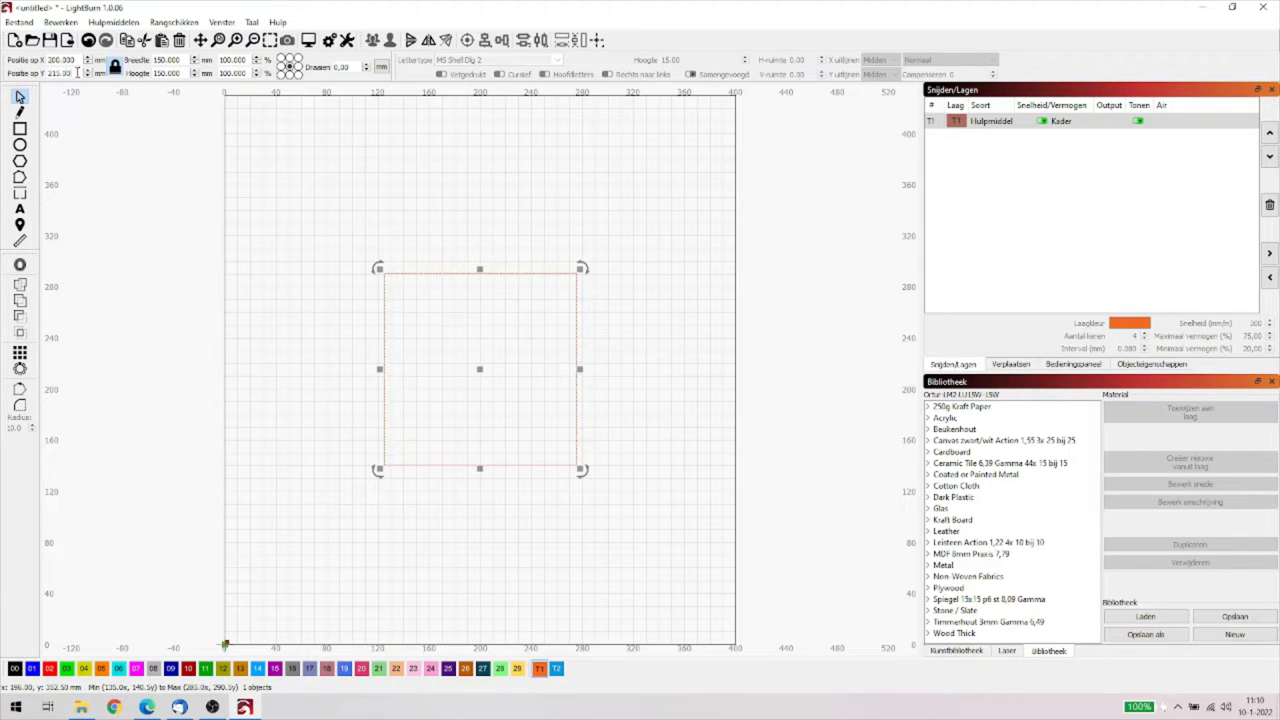
pyautogui.click(287, 170)
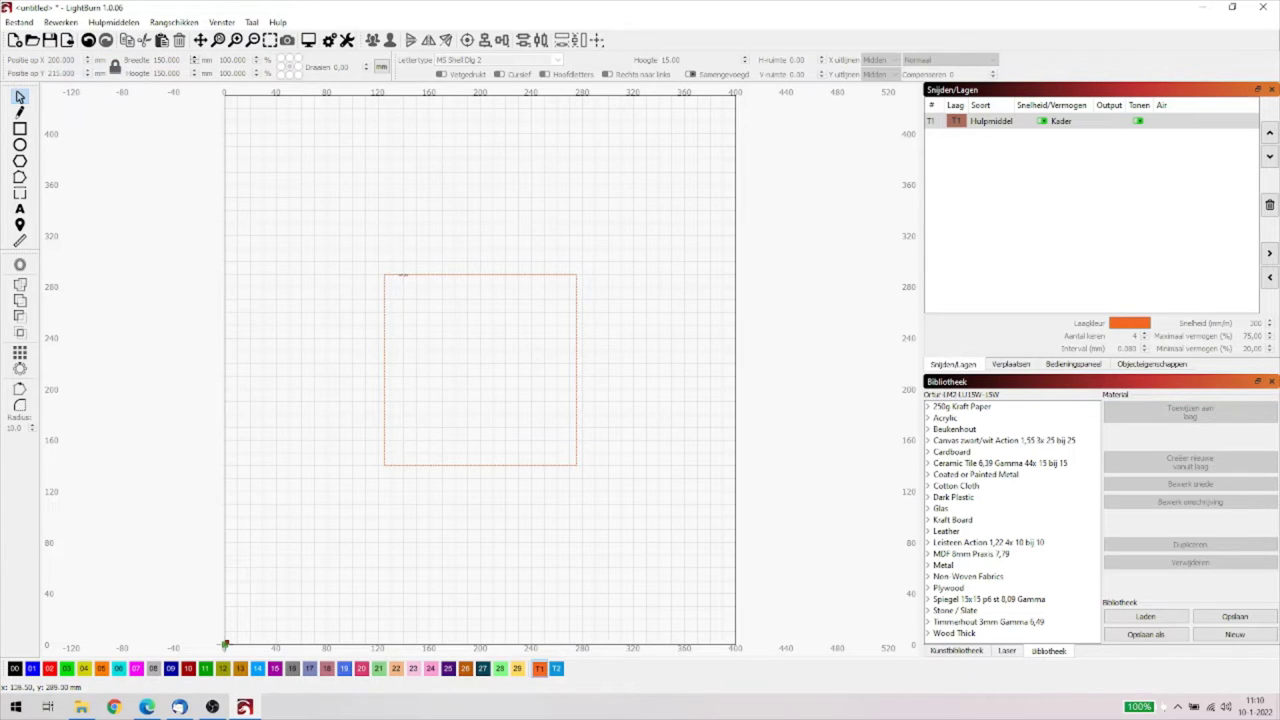
pyautogui.click(400, 274)
pyautogui.click(439, 177)
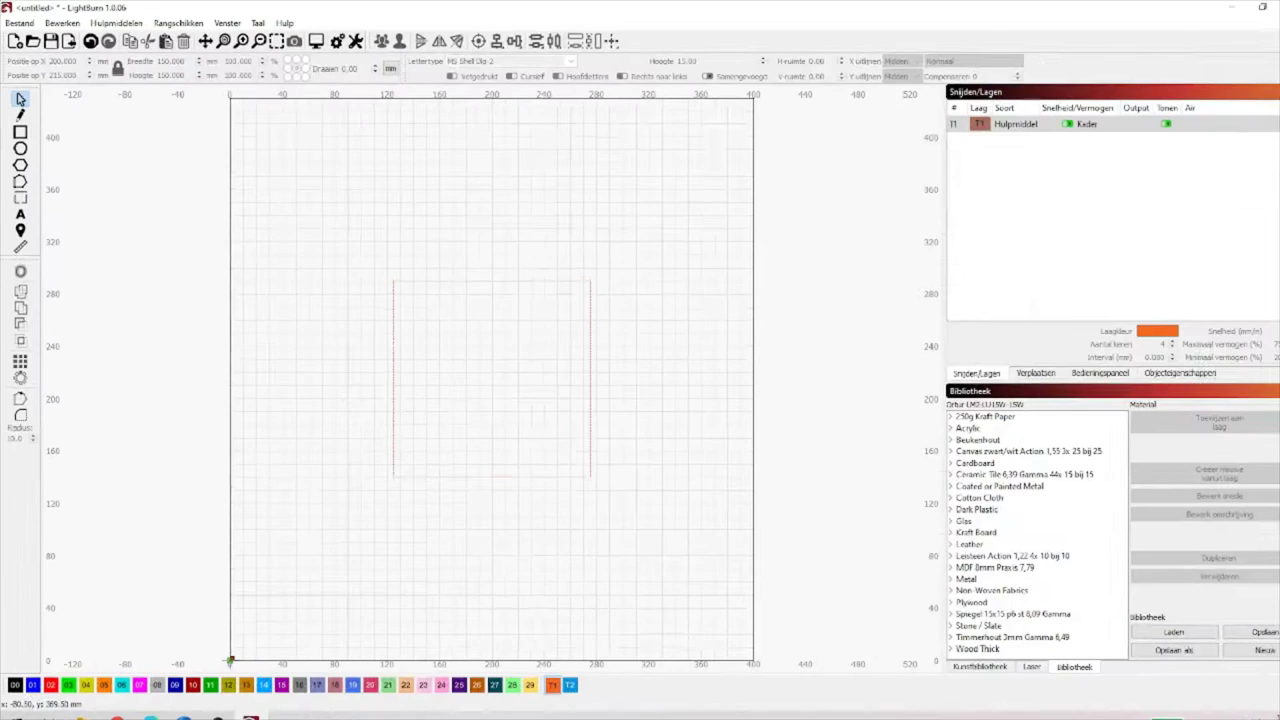
# Import Deel 3.png from the Arnhem pentekening folder into the square frame, deselect it, and make colour layer 00 active.
pyautogui.click(66, 40)
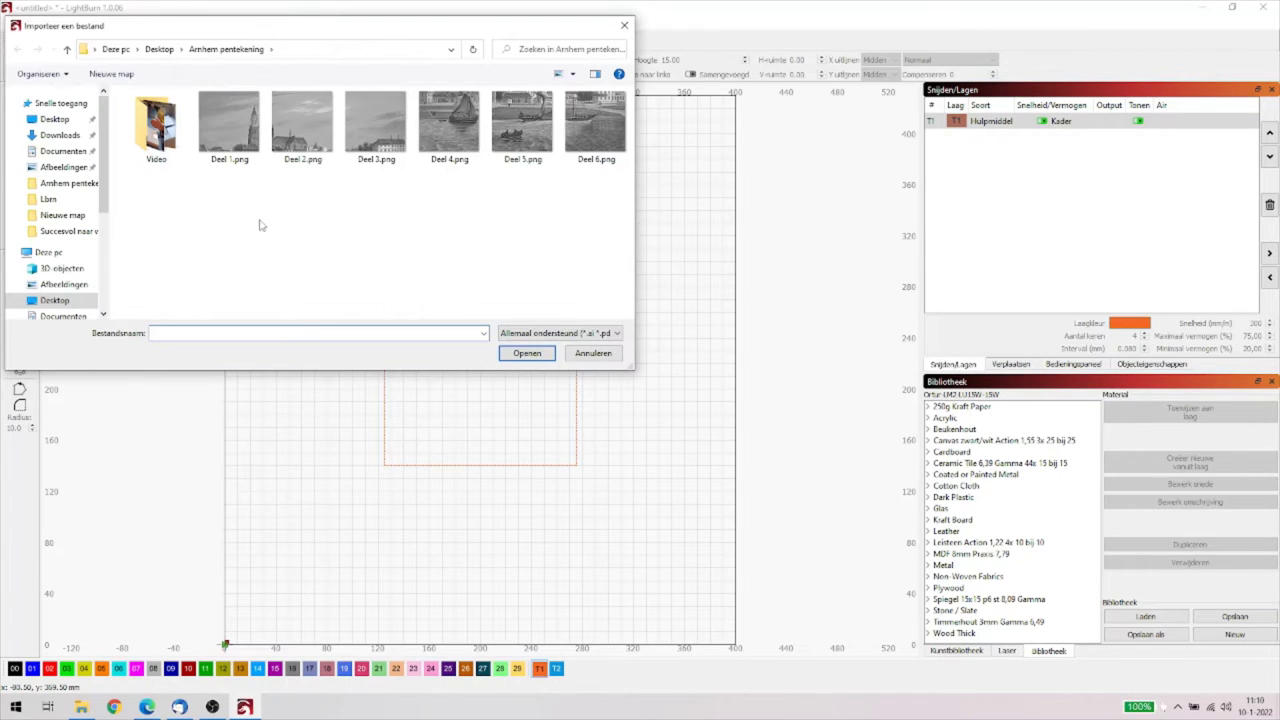
pyautogui.doubleClick(383, 136)
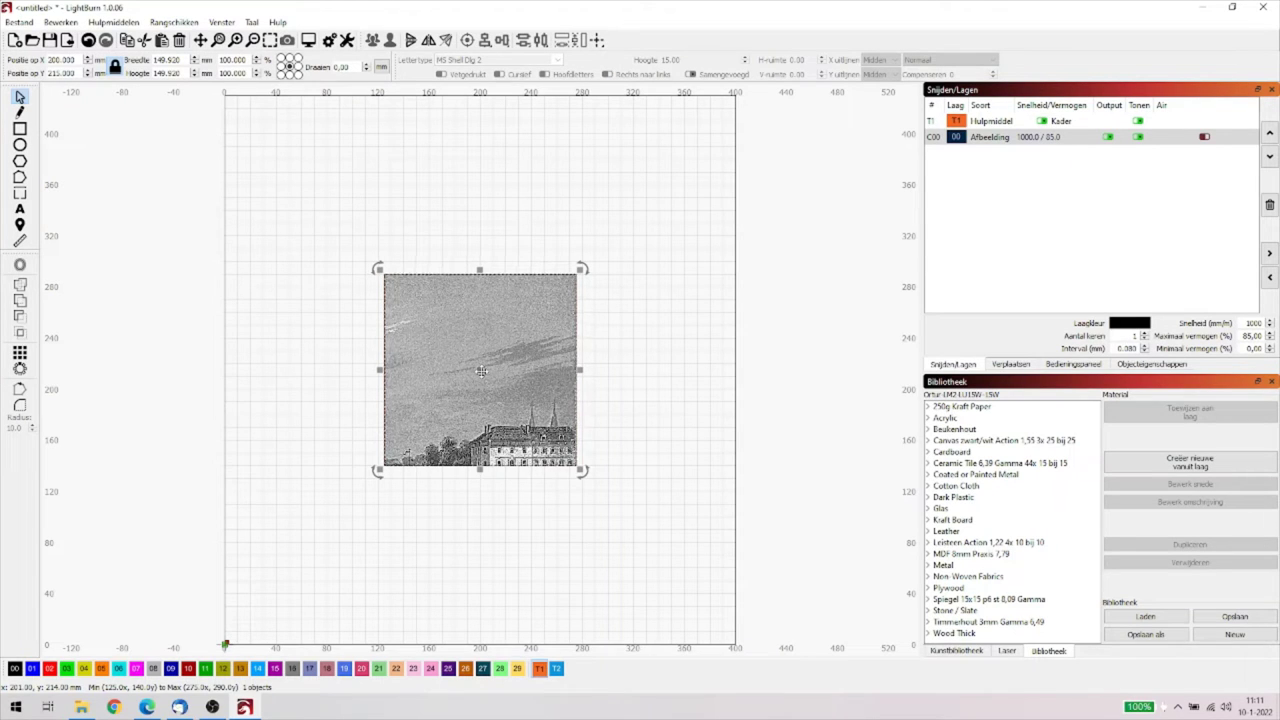
pyautogui.moveTo(481, 371)
pyautogui.mouseDown()
pyautogui.moveTo(623, 241)
pyautogui.moveTo(479, 375)
pyautogui.mouseUp()
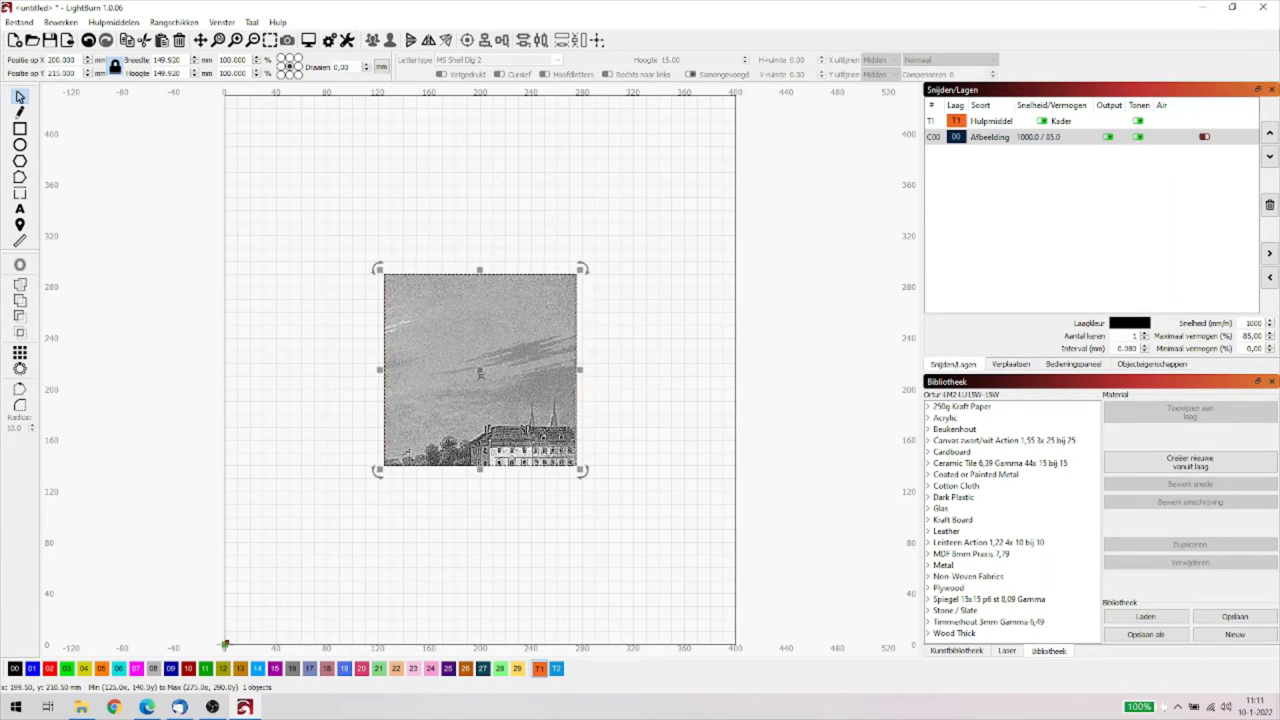
pyautogui.click(658, 218)
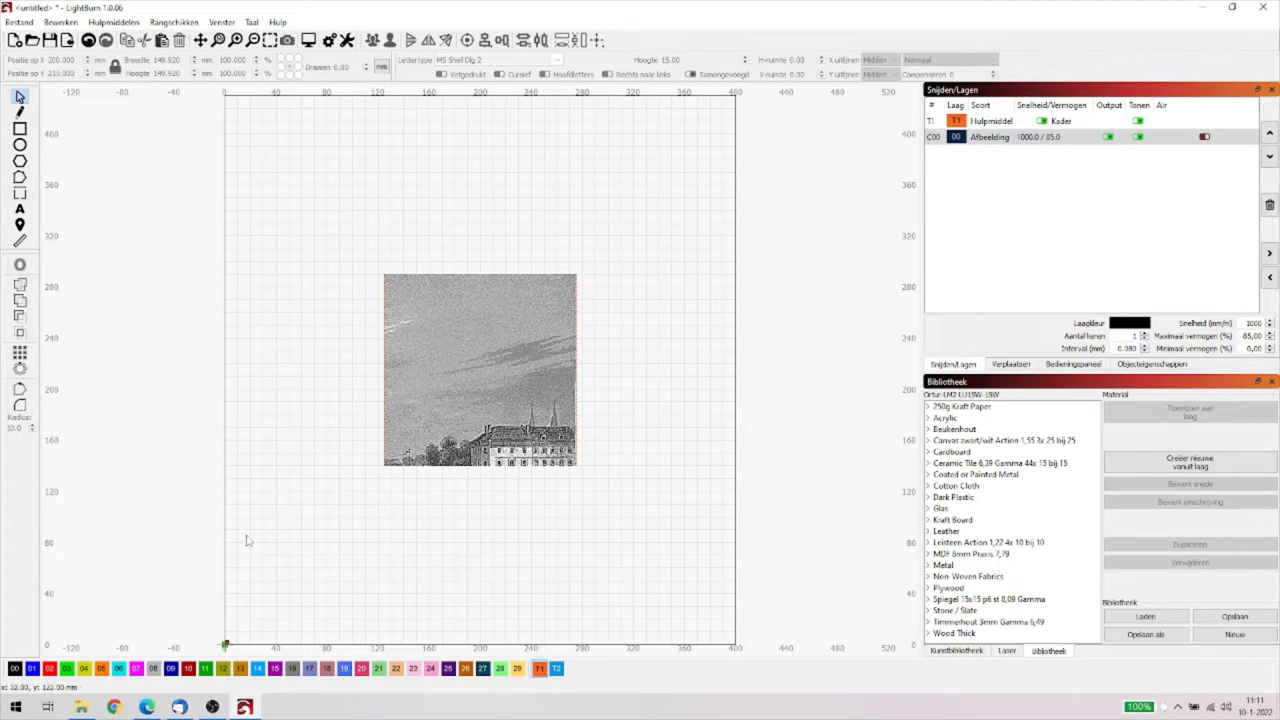
pyautogui.click(18, 668)
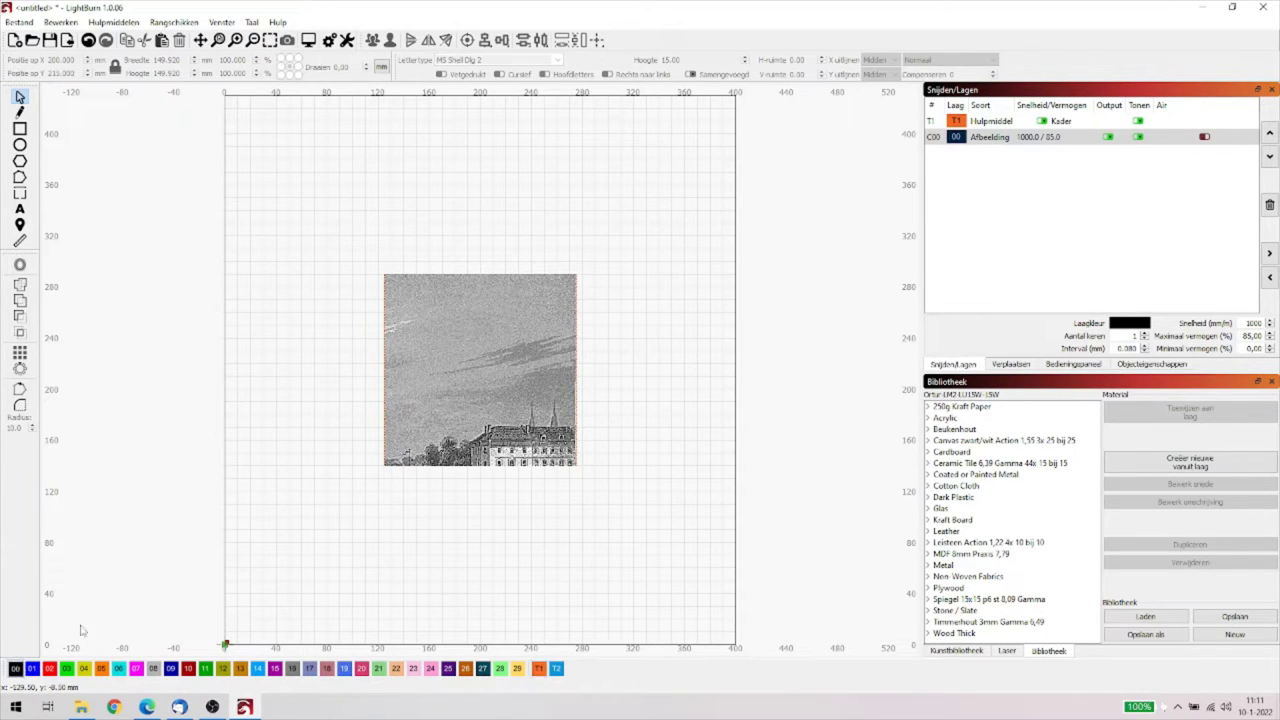
# Edit the image layer's cut settings, keeping bidirectional engraving on and setting the resolution to 318 DPI.
pyautogui.doubleClick(1040, 137)
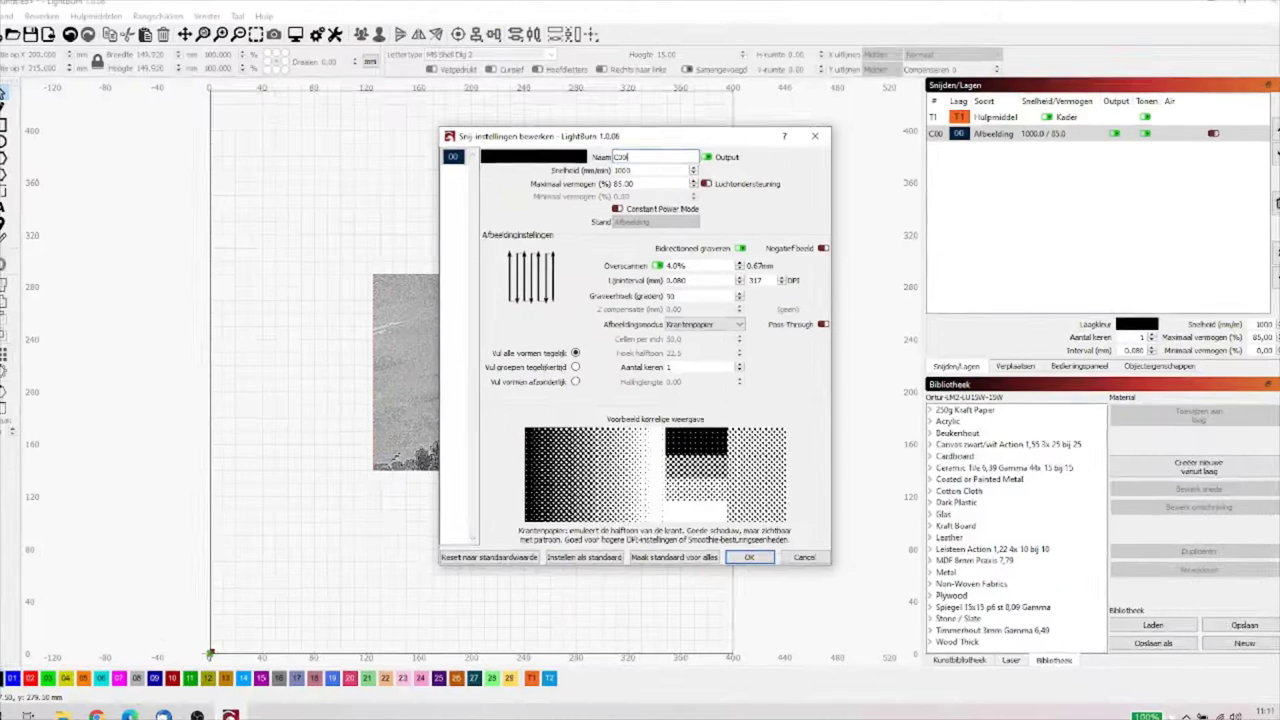
pyautogui.click(743, 249)
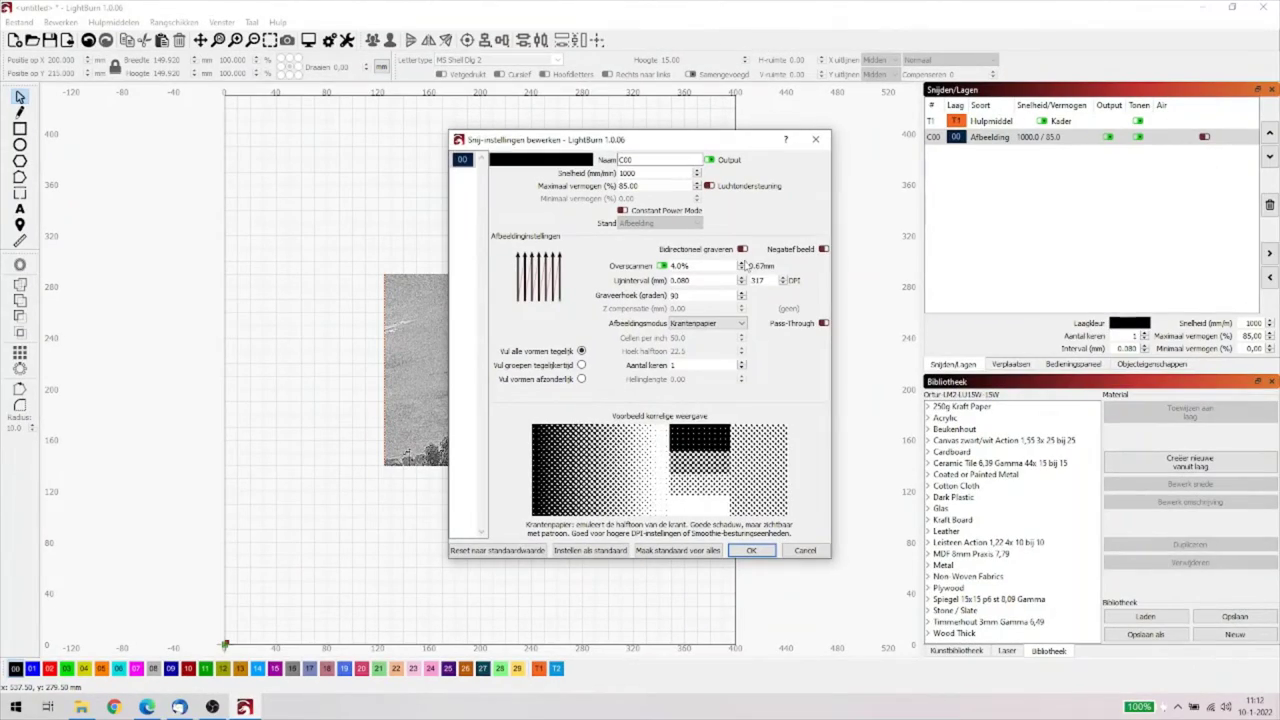
pyautogui.click(743, 249)
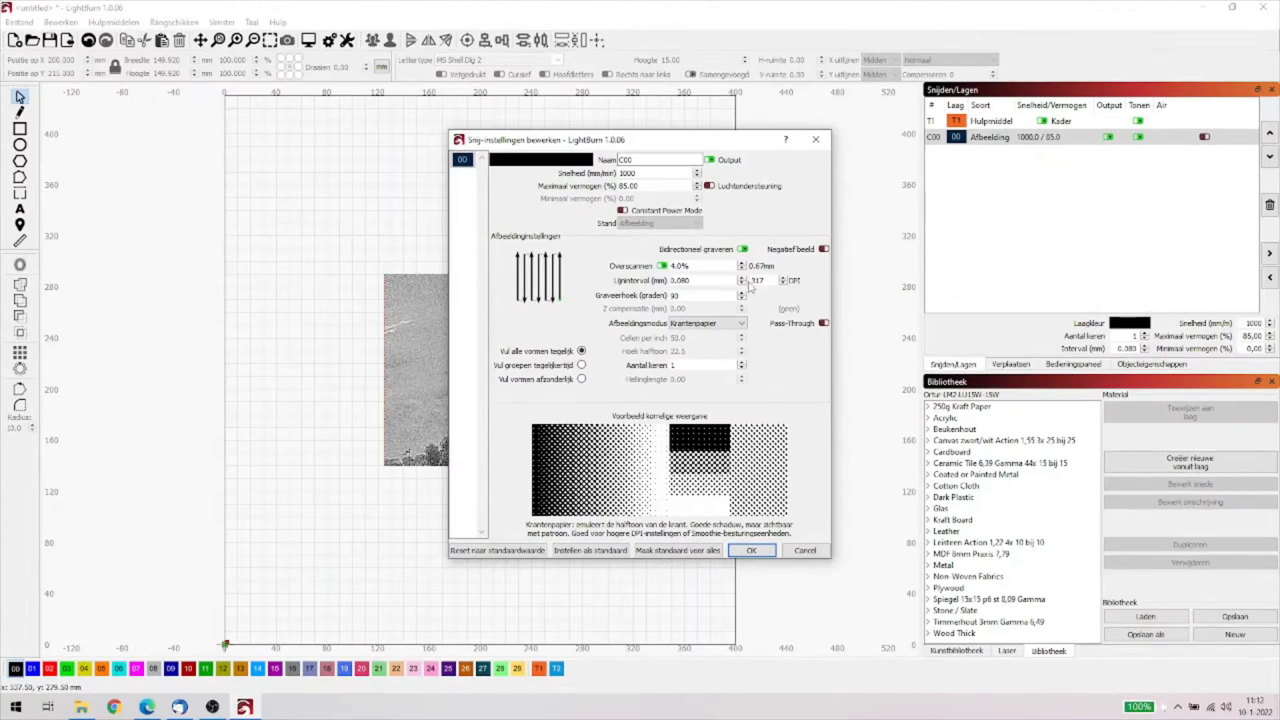
pyautogui.click(783, 278)
pyautogui.write('318')
pyautogui.press('Tab')
pyautogui.click(751, 551)
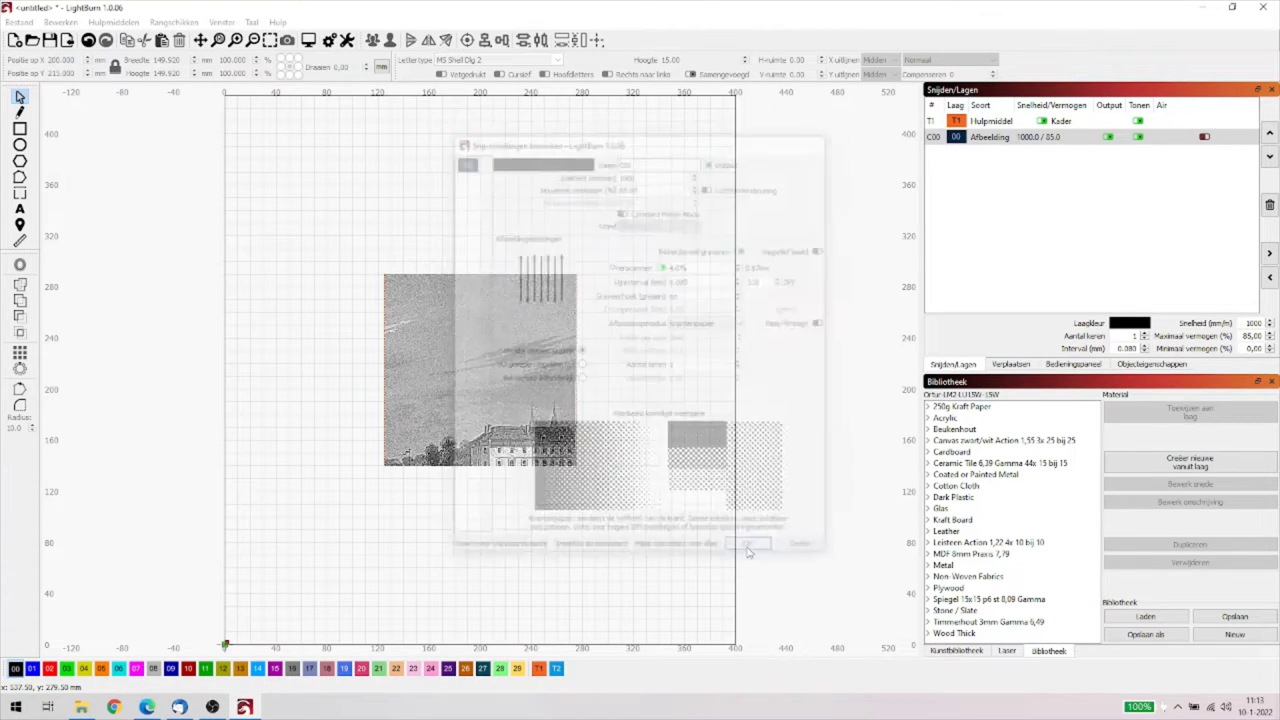
# Start saving the project under a new name as a LightBurn project (*.lbrn2) in the Lbrn folder.
pyautogui.click(20, 22)
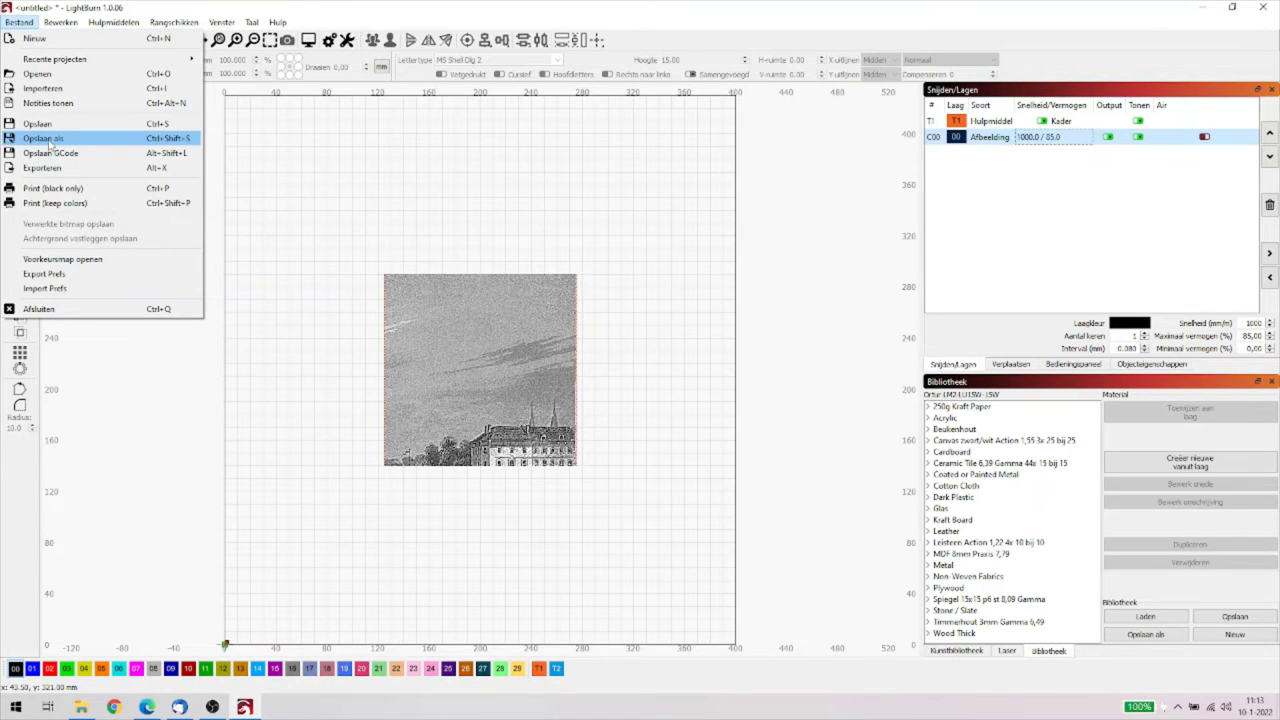
pyautogui.click(48, 139)
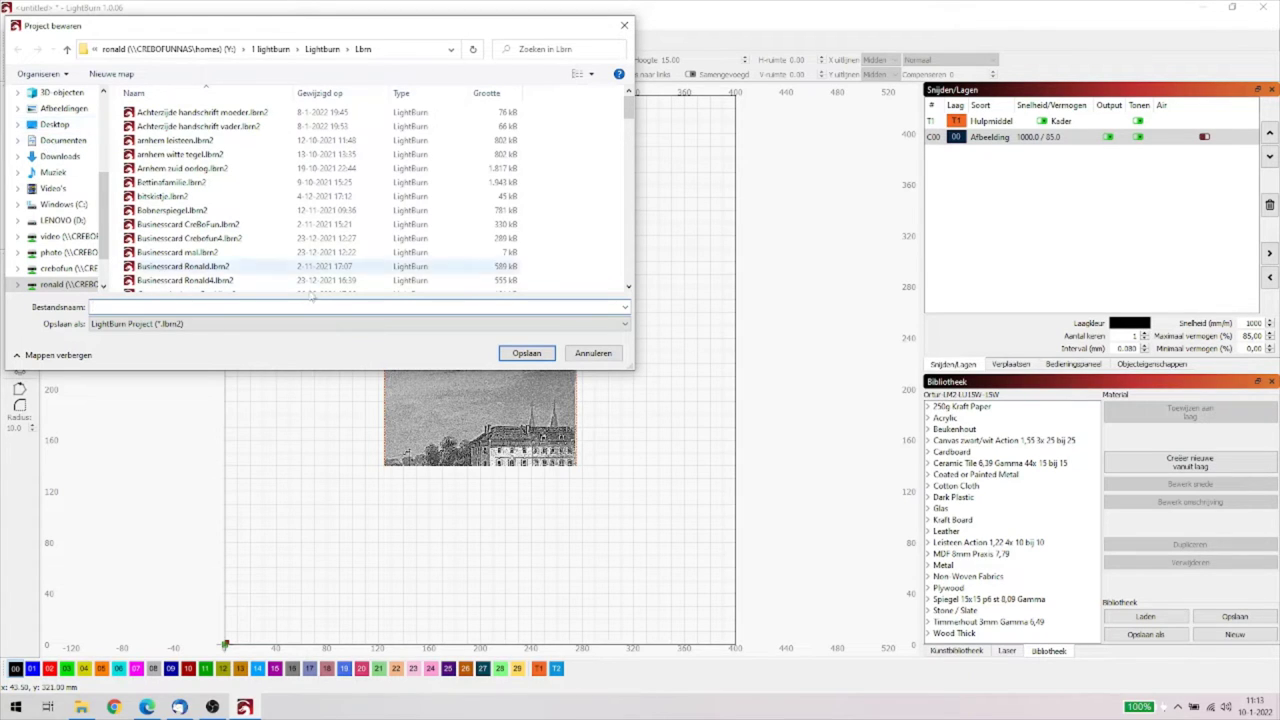
pyautogui.click(520, 358)
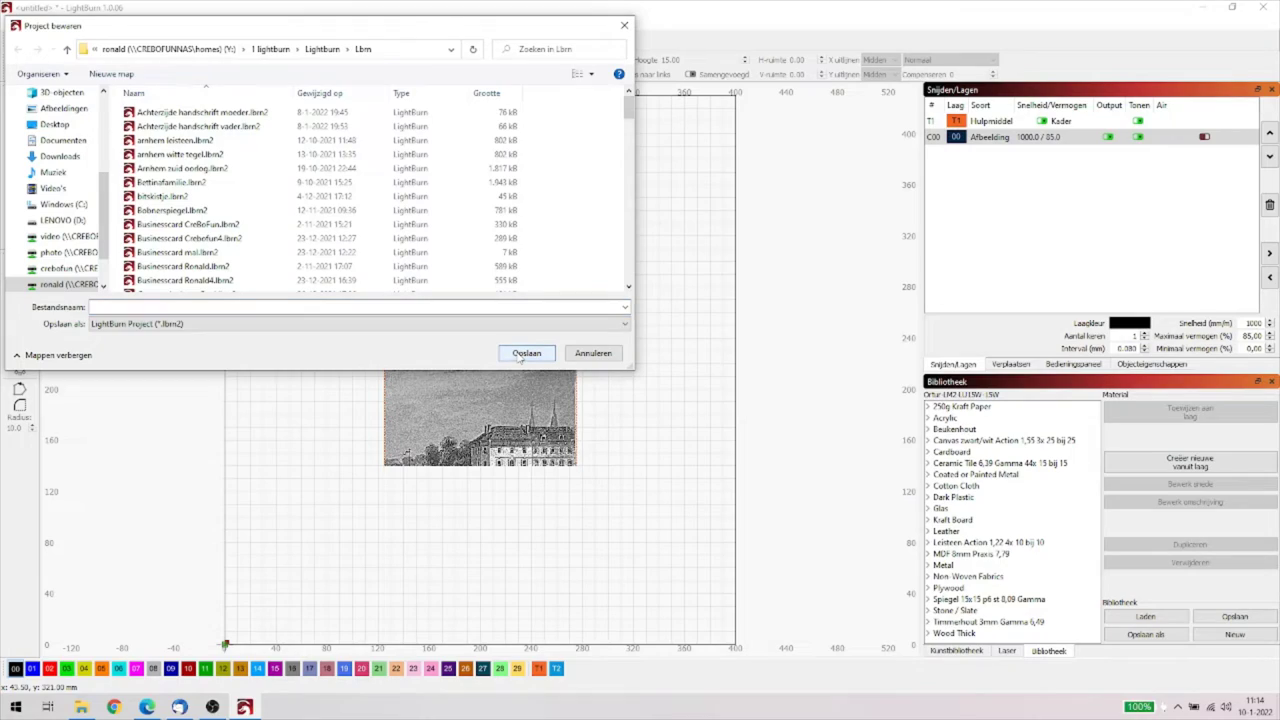